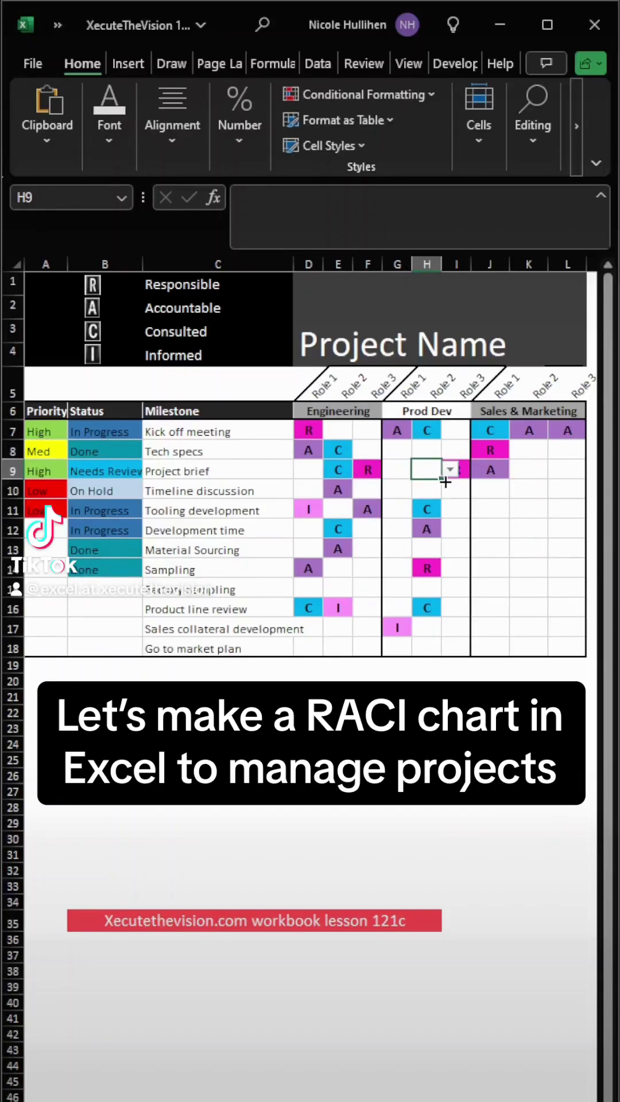
Set H9 (Project brief, Prod Dev Role 2) to A and A13 (Material Sourcing priority) to Med
{"action": "left_click", "coordinate": [450, 469]}
{"action": "left_click", "coordinate": [426, 505]}
{"action": "left_click", "coordinate": [46, 550]}
{"action": "left_click", "coordinate": [75, 548]}
{"action": "left_click", "coordinate": [40, 585]}
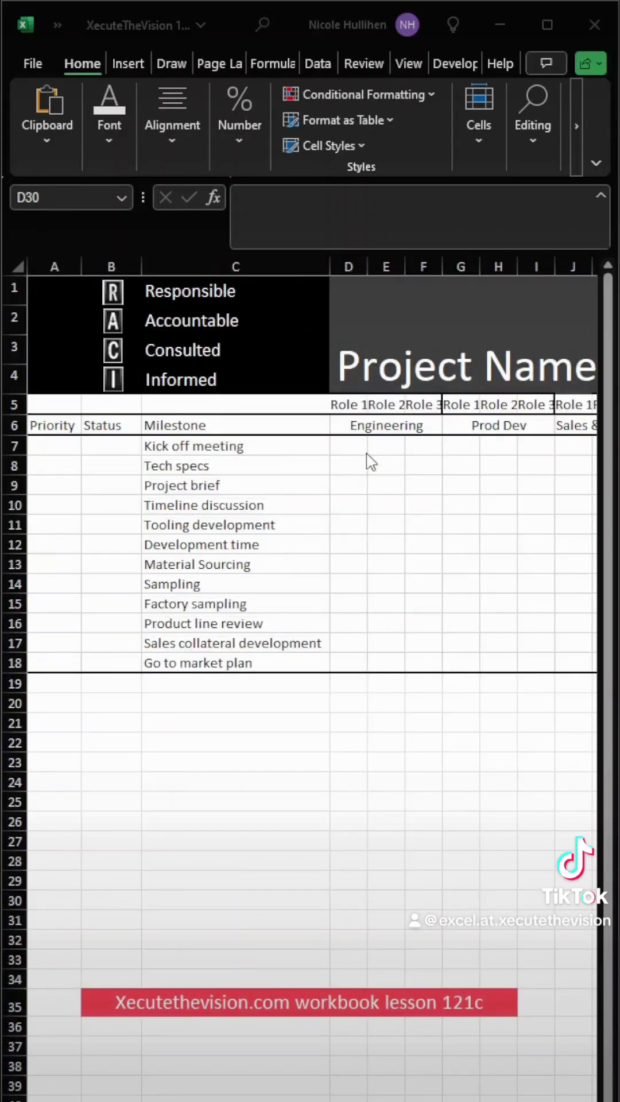
Rotate the row 5 Role 1–3 headers to Angle Counterclockwise orientation
{"action": "left_click_drag", "start_coordinate": [348, 404], "coordinate": [542, 405]}
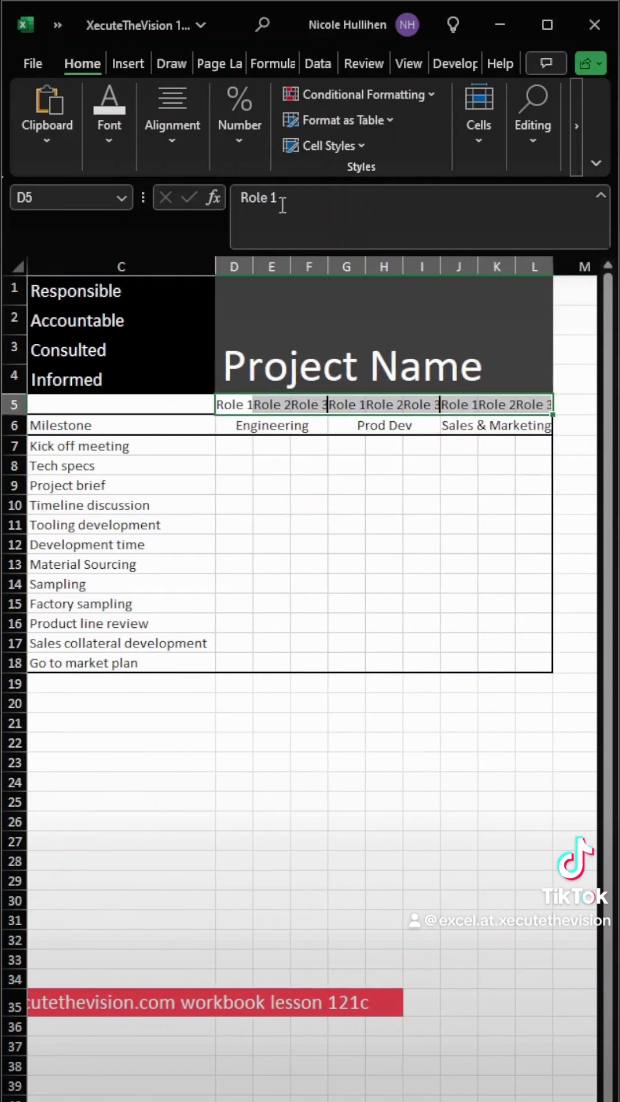
{"action": "left_click", "coordinate": [194, 152]}
{"action": "left_click", "coordinate": [240, 198]}
{"action": "left_click", "coordinate": [253, 221]}
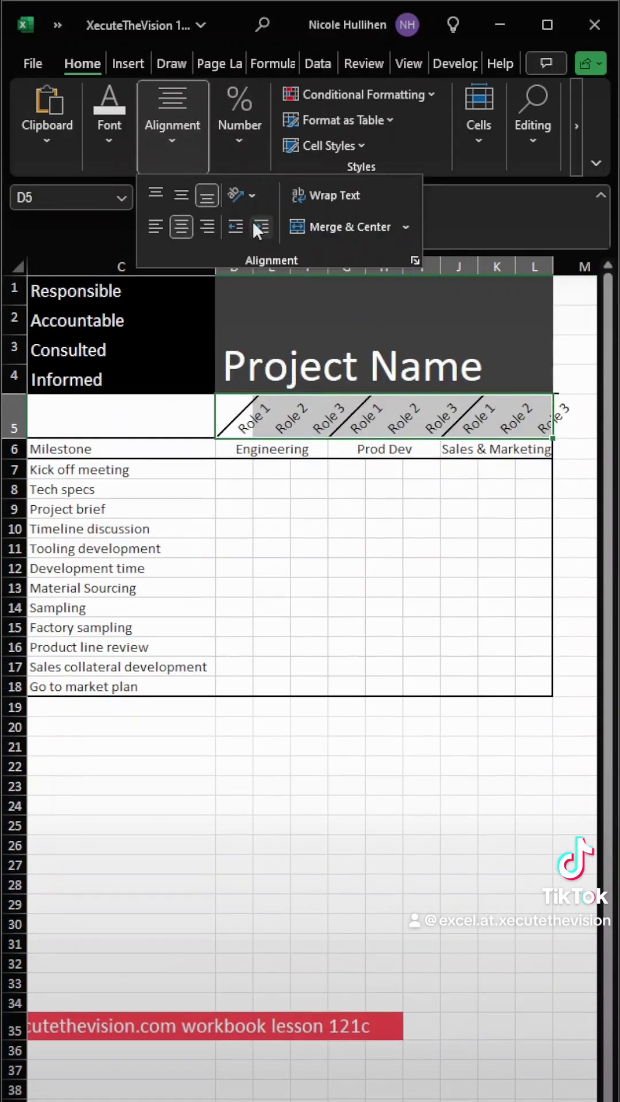
{"action": "left_click", "coordinate": [285, 483]}
{"action": "left_click", "coordinate": [381, 530]}
{"action": "left_click_drag", "start_coordinate": [421, 568], "coordinate": [3, 534]}
{"action": "left_click", "coordinate": [74, 474]}
Enter High, Med and Low in A20:A22
{"action": "left_click", "coordinate": [66, 722]}
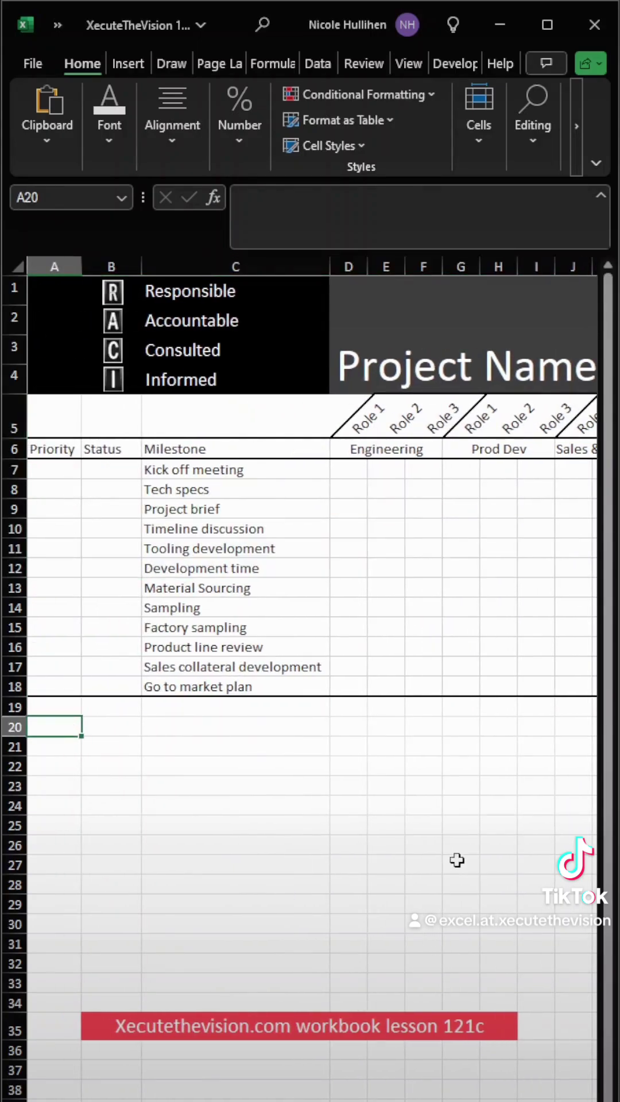
{"action": "type", "text": "High"}
{"action": "key", "text": "Return"}
{"action": "type", "text": "Med"}
{"action": "key", "text": "Return"}
{"action": "type", "text": "L"}
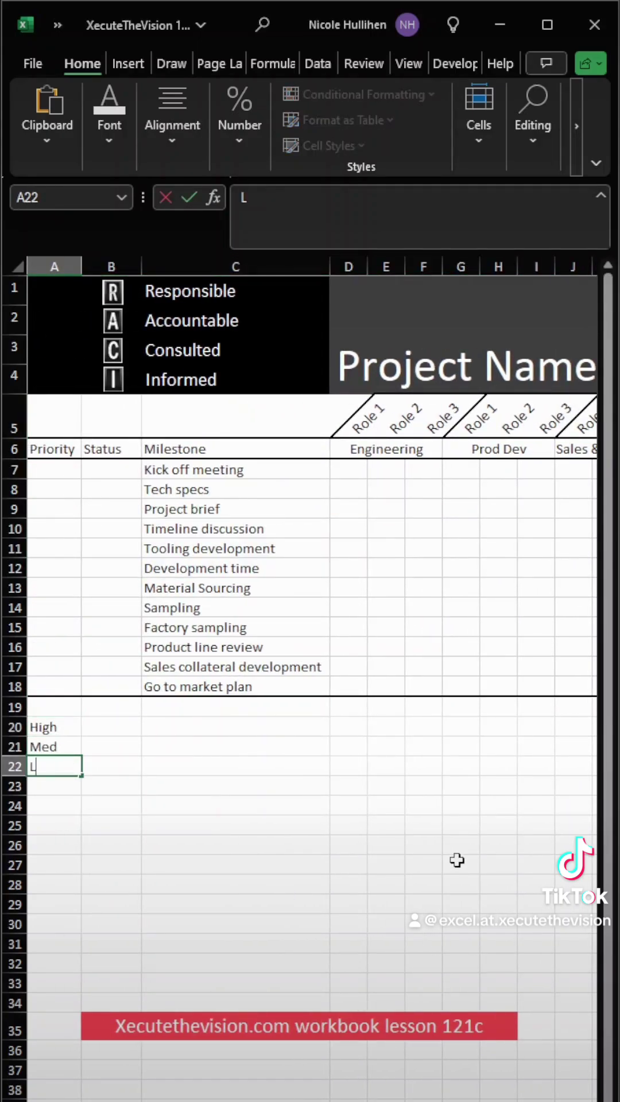
{"action": "type", "text": "ow"}
{"action": "key", "text": "Return"}
Enter In Progress, Done, Needs Review and On Hold in B20:B23
{"action": "key", "text": "Up"}
{"action": "key", "text": "Up"}
{"action": "key", "text": "Up"}
{"action": "key", "text": "Right"}
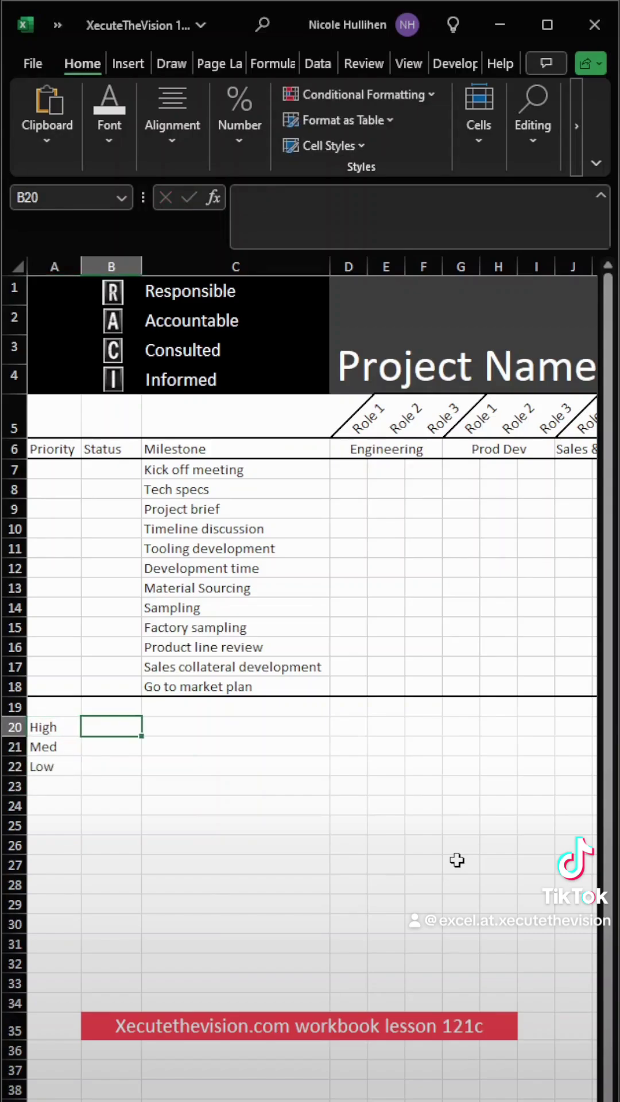
{"action": "type", "text": "In Progress"}
{"action": "key", "text": "Return"}
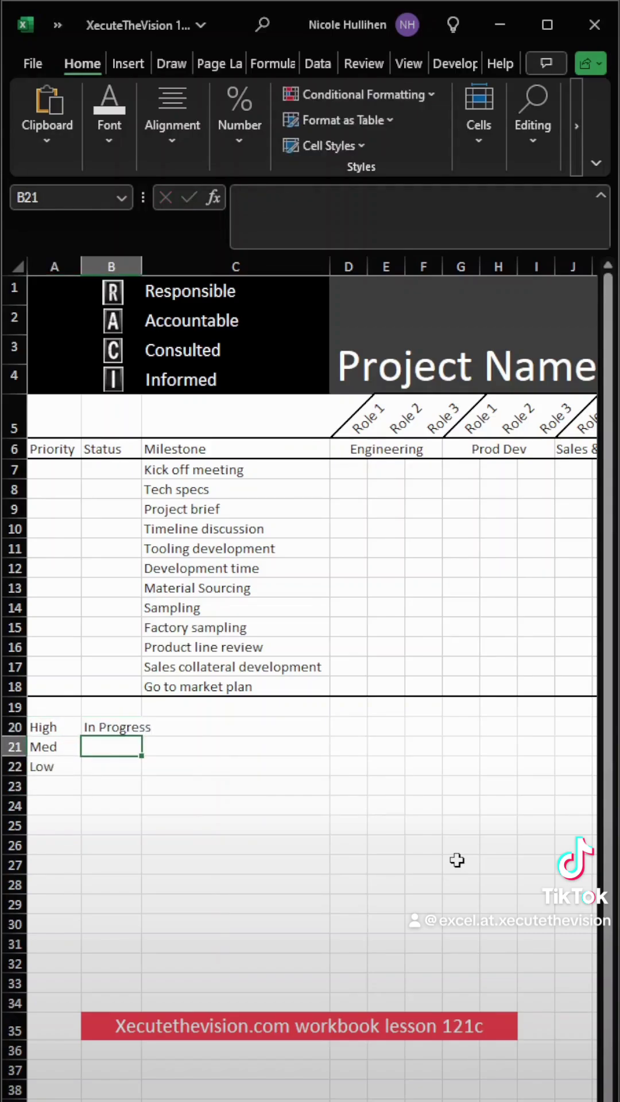
{"action": "type", "text": "Done"}
{"action": "key", "text": "Return"}
{"action": "type", "text": "Needs"}
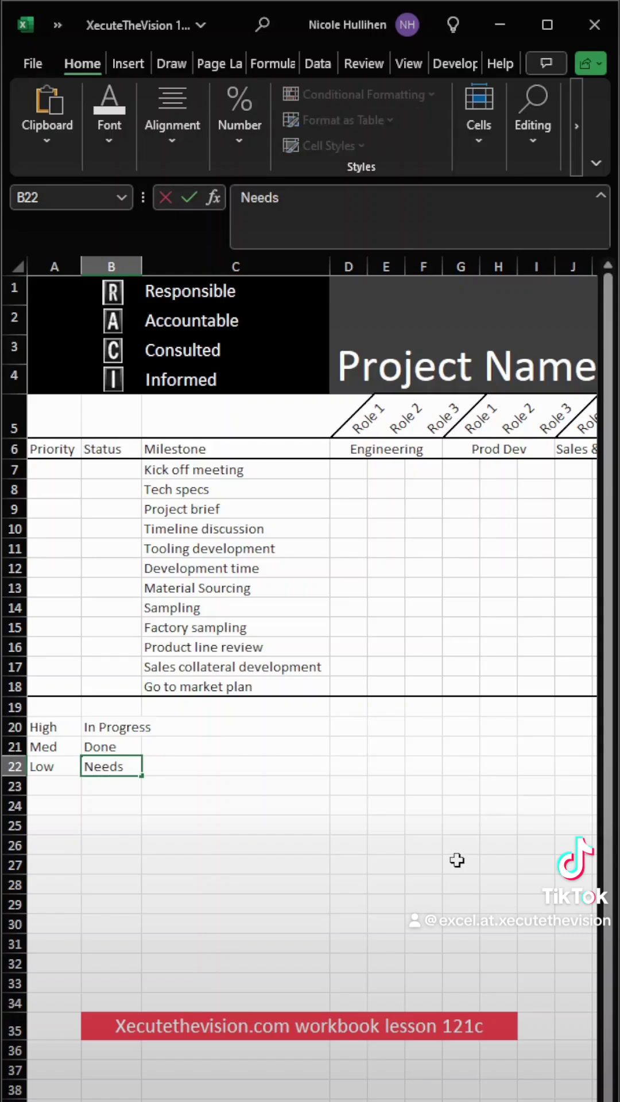
{"action": "type", "text": " Review"}
{"action": "key", "text": "Return"}
{"action": "type", "text": "On Hold"}
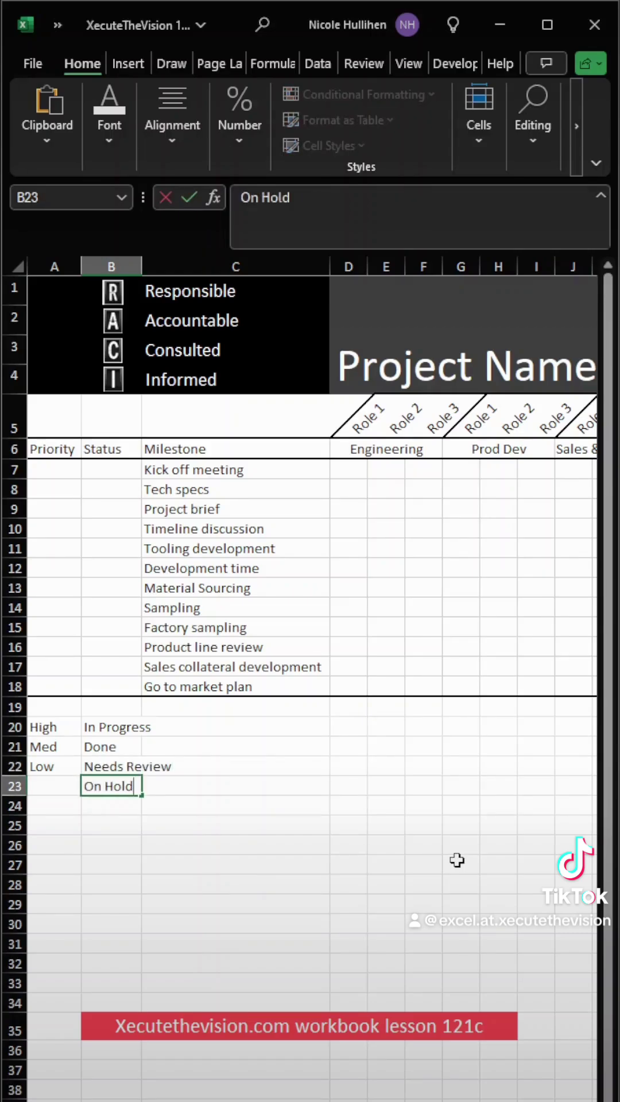
{"action": "key", "text": "Return"}
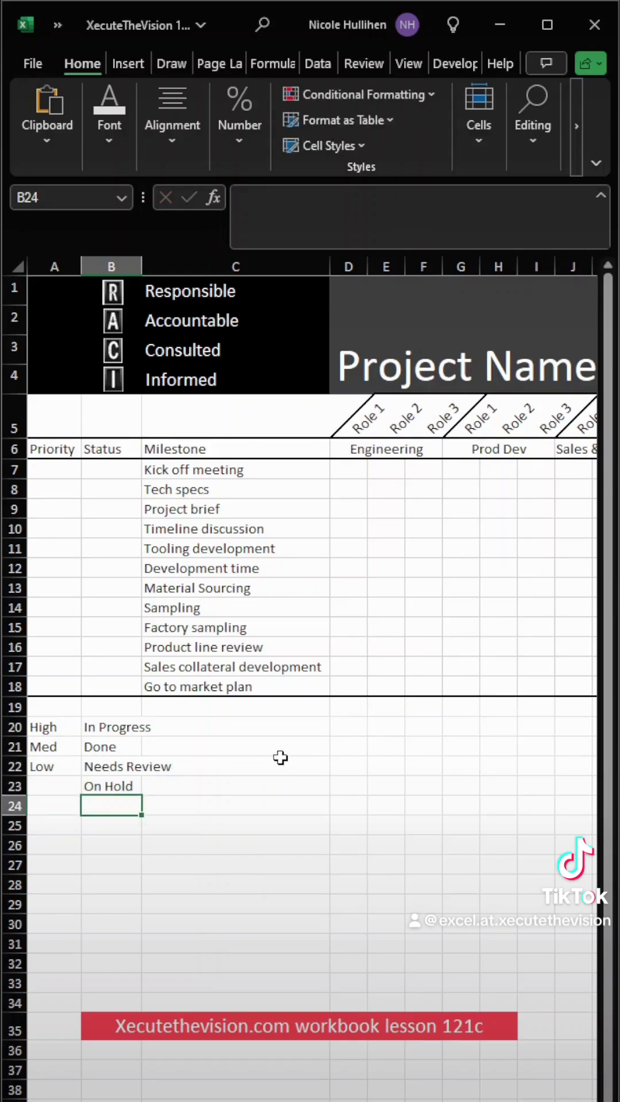
Enter the letters R, A, C and I in C20:C23
{"action": "left_click", "coordinate": [279, 753]}
{"action": "left_click", "coordinate": [276, 735]}
{"action": "type", "text": "R"}
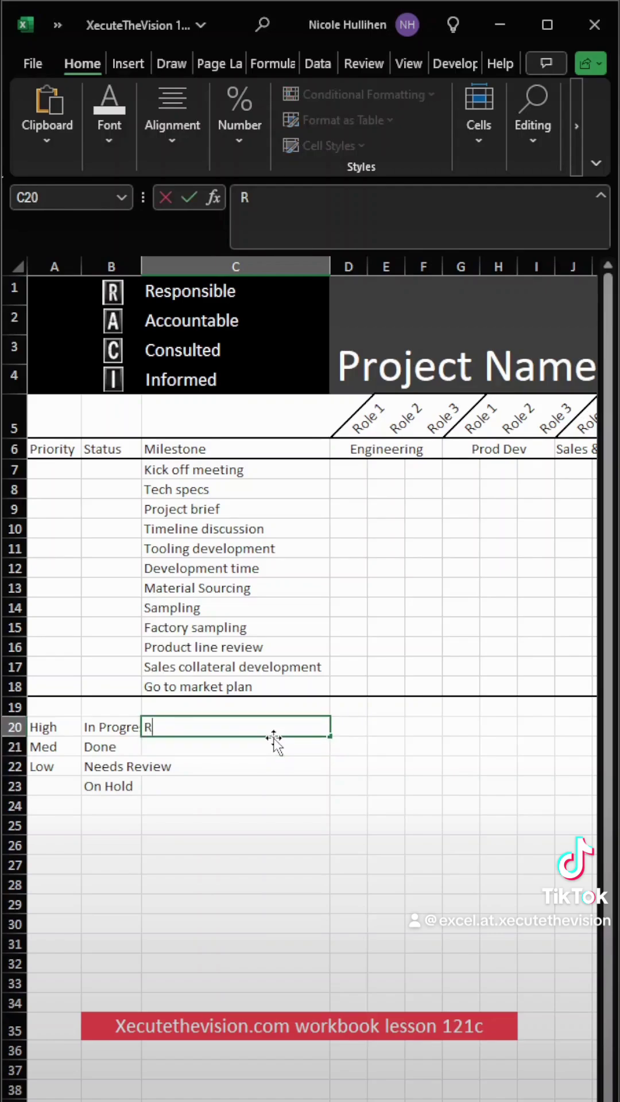
{"action": "key", "text": "Return"}
{"action": "type", "text": "A"}
{"action": "key", "text": "Return"}
{"action": "type", "text": "C"}
{"action": "key", "text": "Return"}
{"action": "type", "text": "I"}
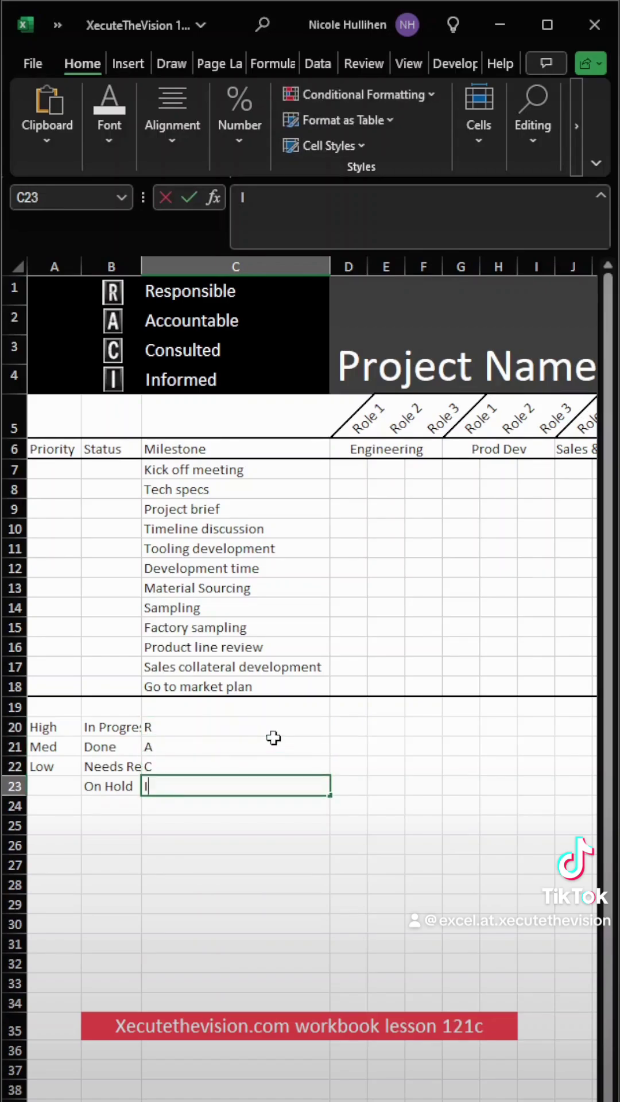
{"action": "key", "text": "Return"}
Add a List data validation to A7 with source =$A$20:$A$22
{"action": "left_click", "coordinate": [69, 474]}
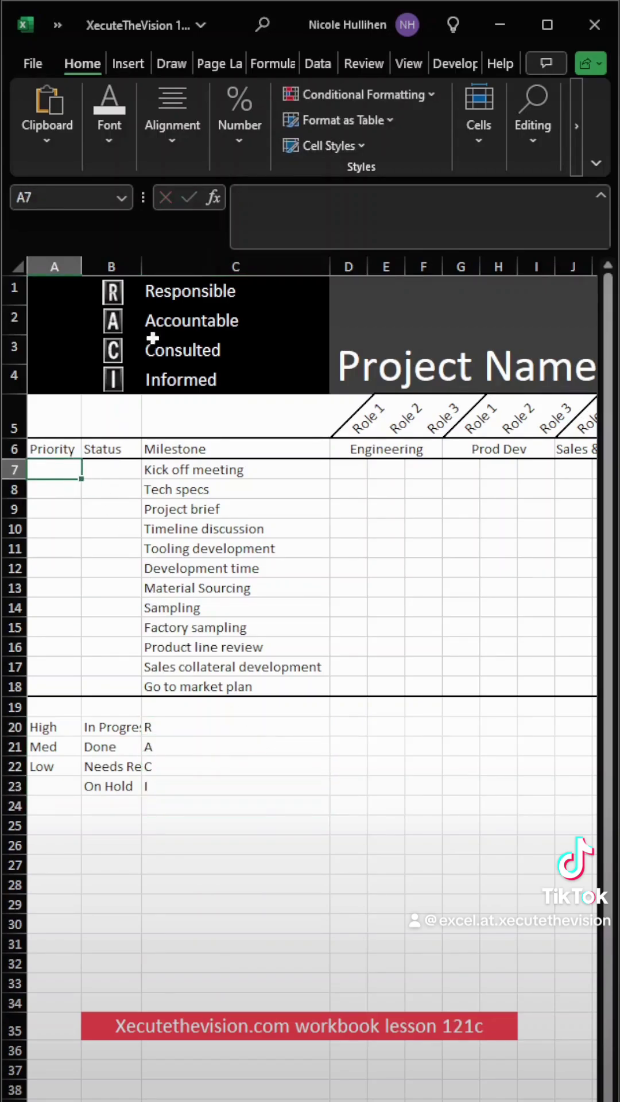
{"action": "left_click", "coordinate": [315, 65]}
{"action": "left_click", "coordinate": [403, 115]}
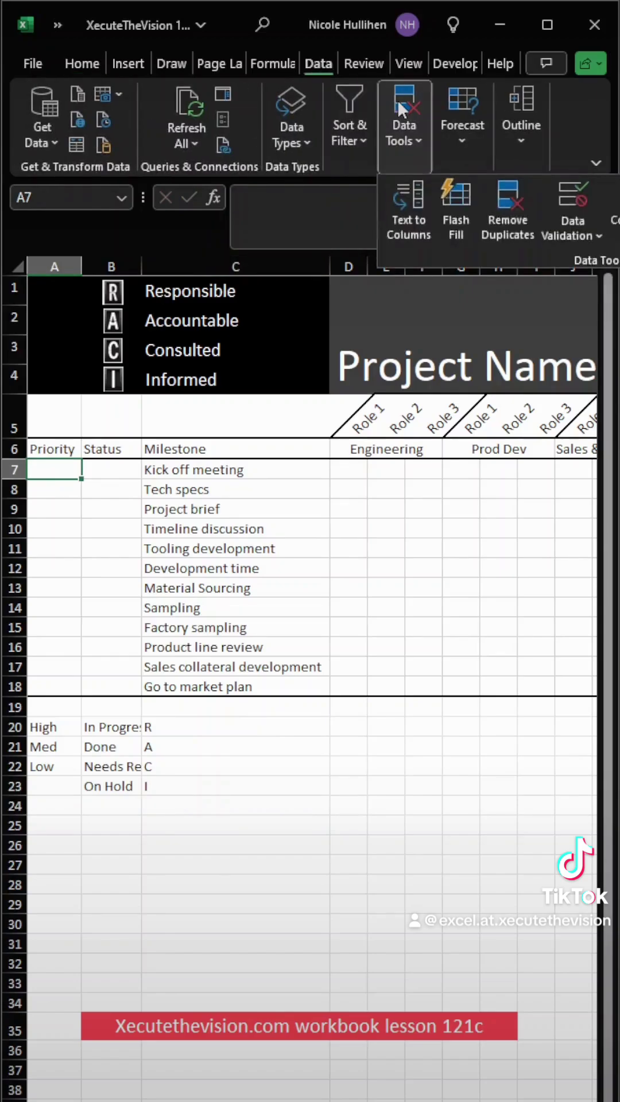
{"action": "left_click", "coordinate": [573, 201]}
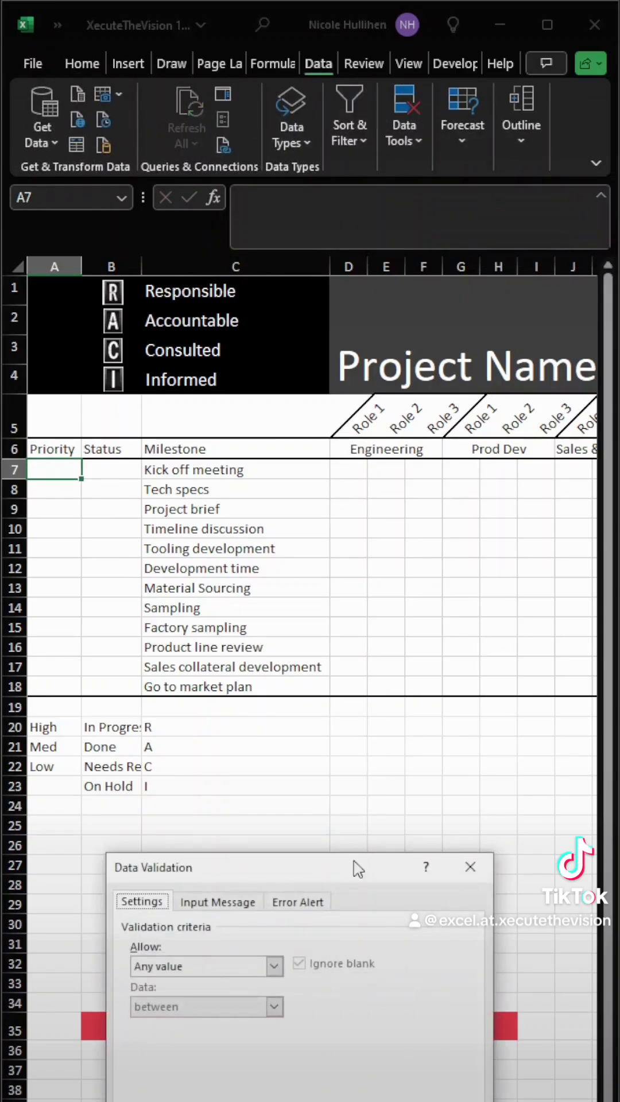
{"action": "left_click", "coordinate": [275, 967]}
{"action": "left_click", "coordinate": [270, 1018]}
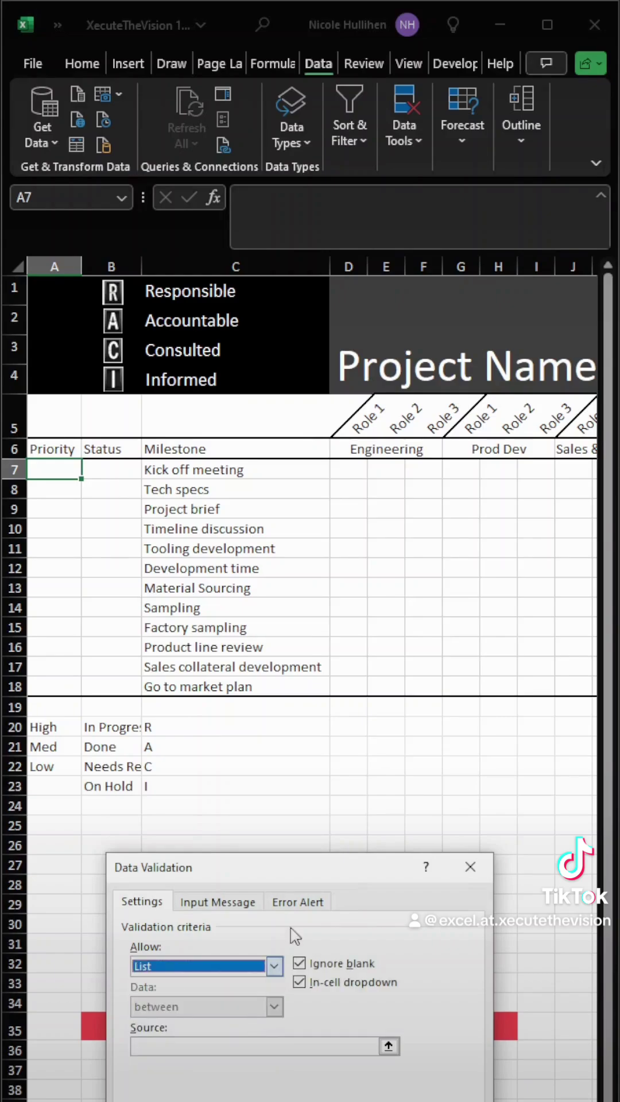
{"action": "left_click_drag", "start_coordinate": [305, 873], "coordinate": [366, 769]}
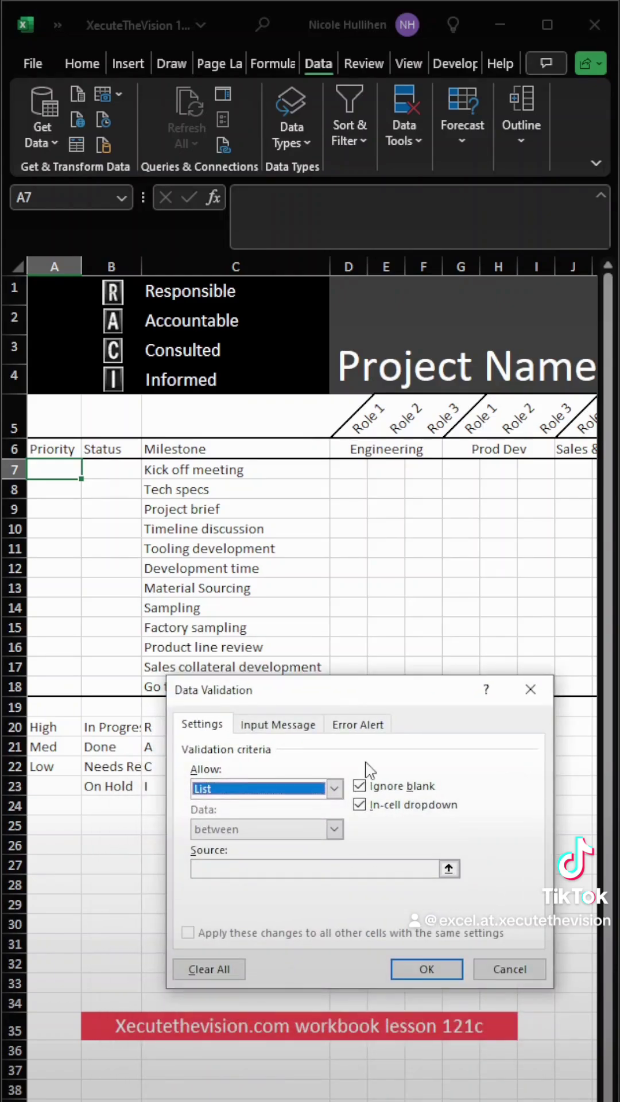
{"action": "left_click", "coordinate": [448, 869]}
{"action": "left_click_drag", "start_coordinate": [57, 727], "coordinate": [59, 768]}
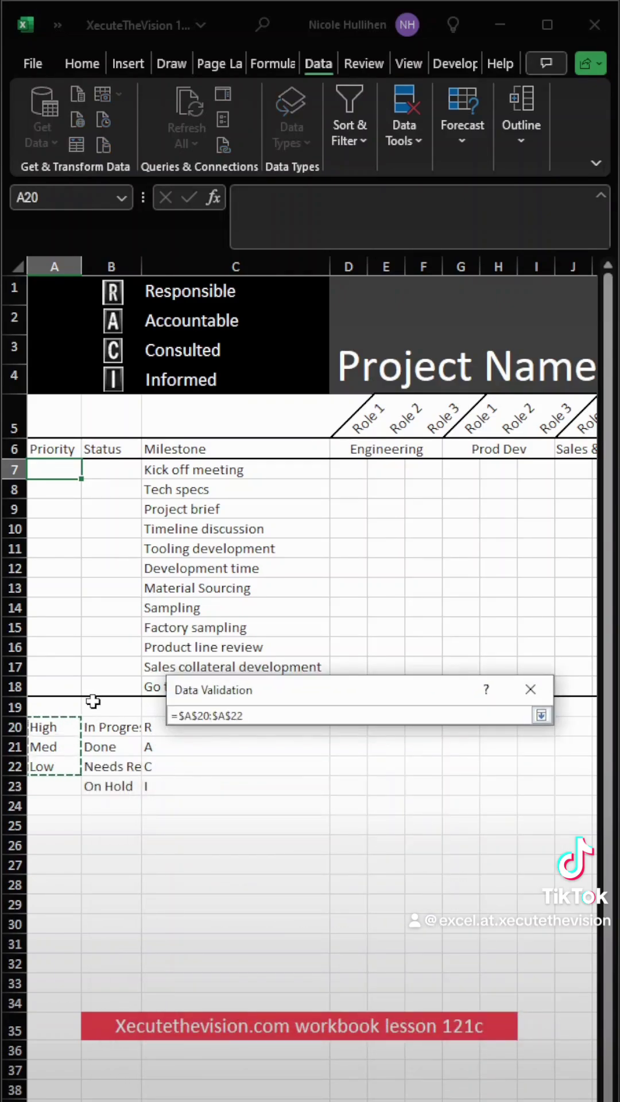
{"action": "key", "text": "Return"}
{"action": "left_click", "coordinate": [303, 724]}
{"action": "left_click", "coordinate": [353, 726]}
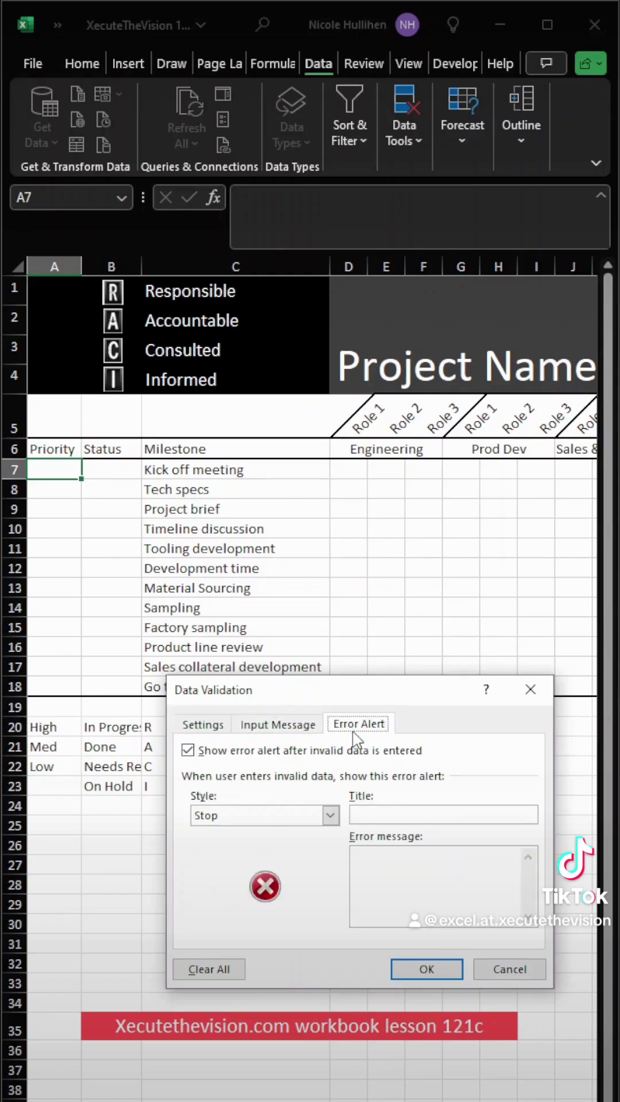
{"action": "left_click", "coordinate": [431, 971]}
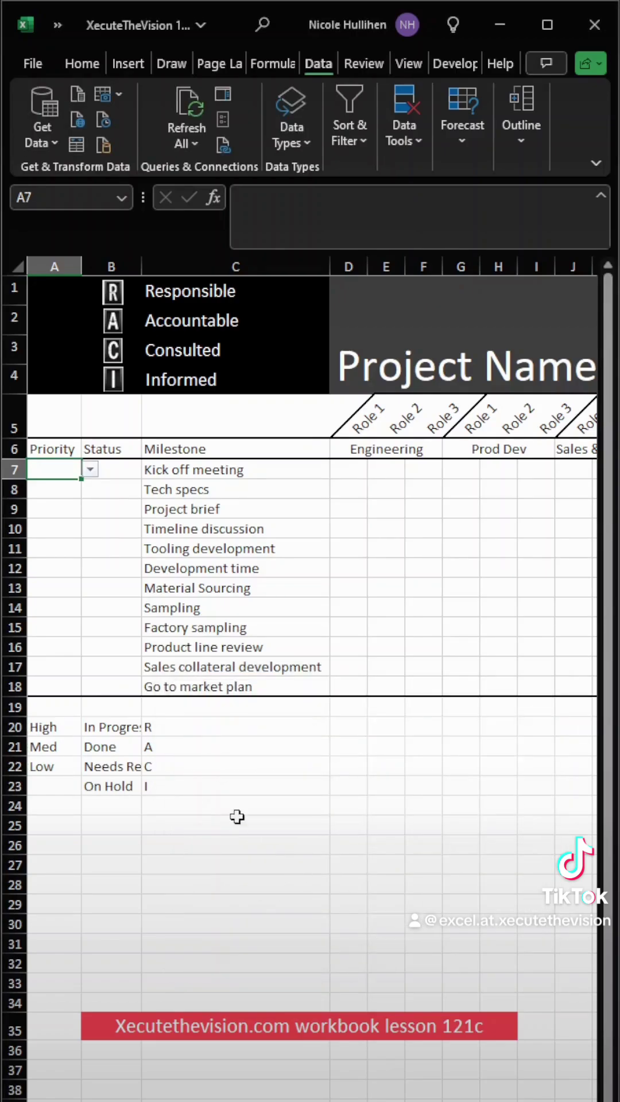
Add a List data validation to B7 with source =$B$20:$B$23
{"action": "left_click", "coordinate": [112, 471]}
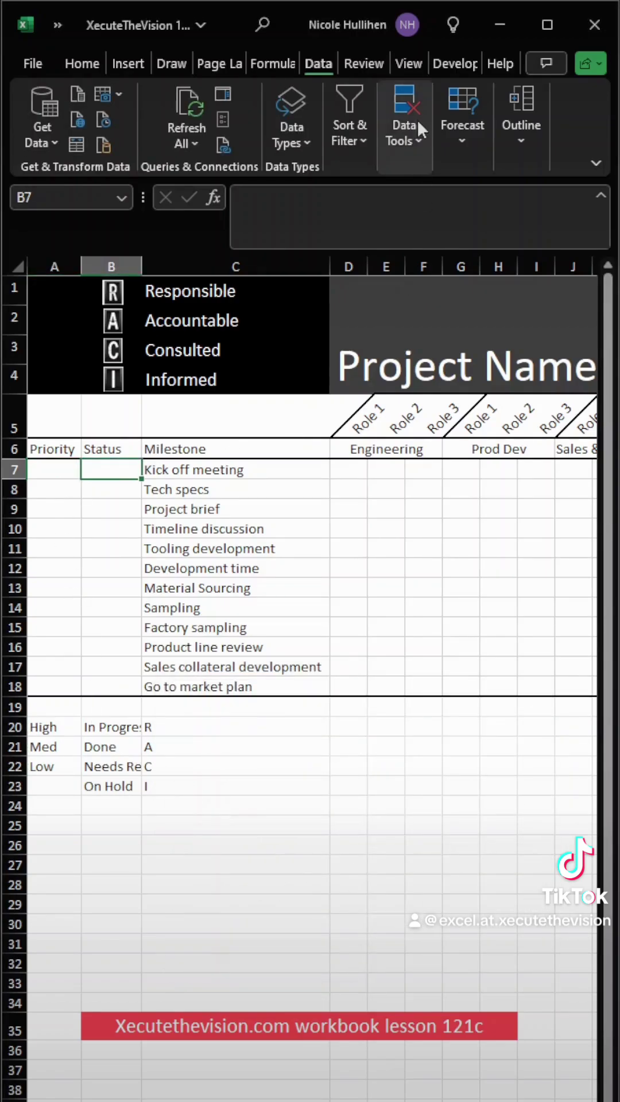
{"action": "left_click", "coordinate": [403, 101]}
{"action": "left_click", "coordinate": [572, 210]}
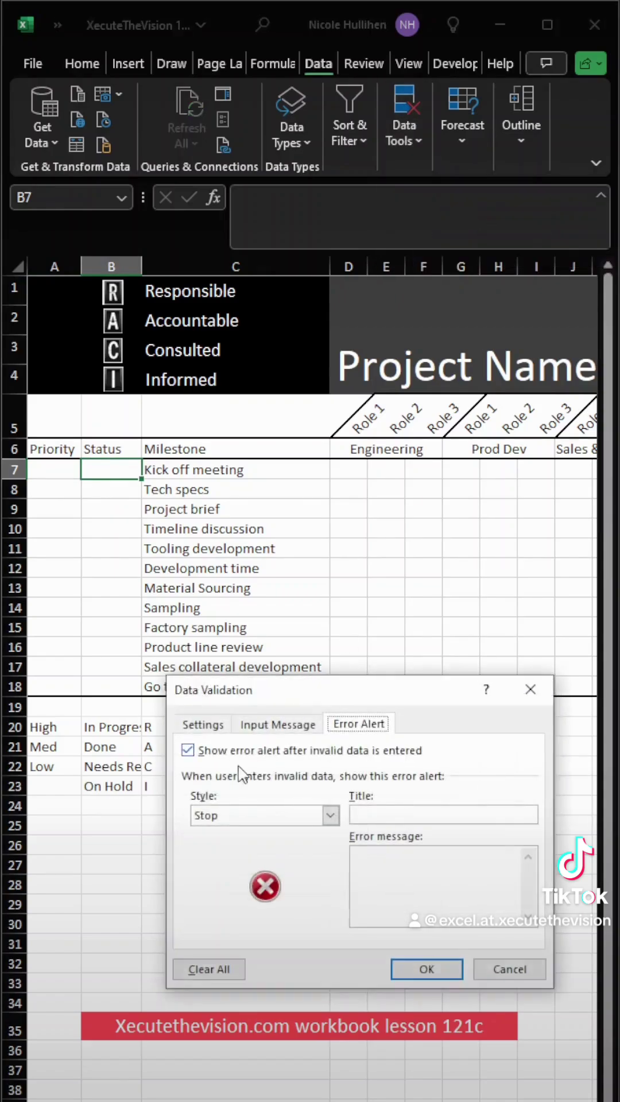
{"action": "left_click", "coordinate": [227, 726]}
{"action": "left_click", "coordinate": [331, 788]}
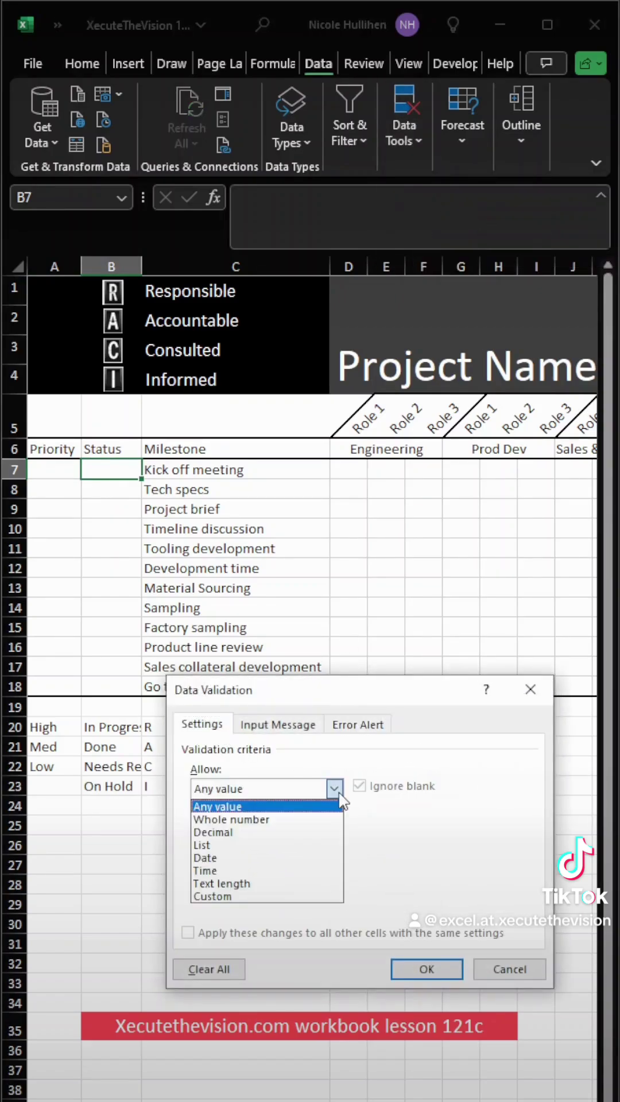
{"action": "left_click", "coordinate": [336, 843]}
{"action": "left_click", "coordinate": [448, 869]}
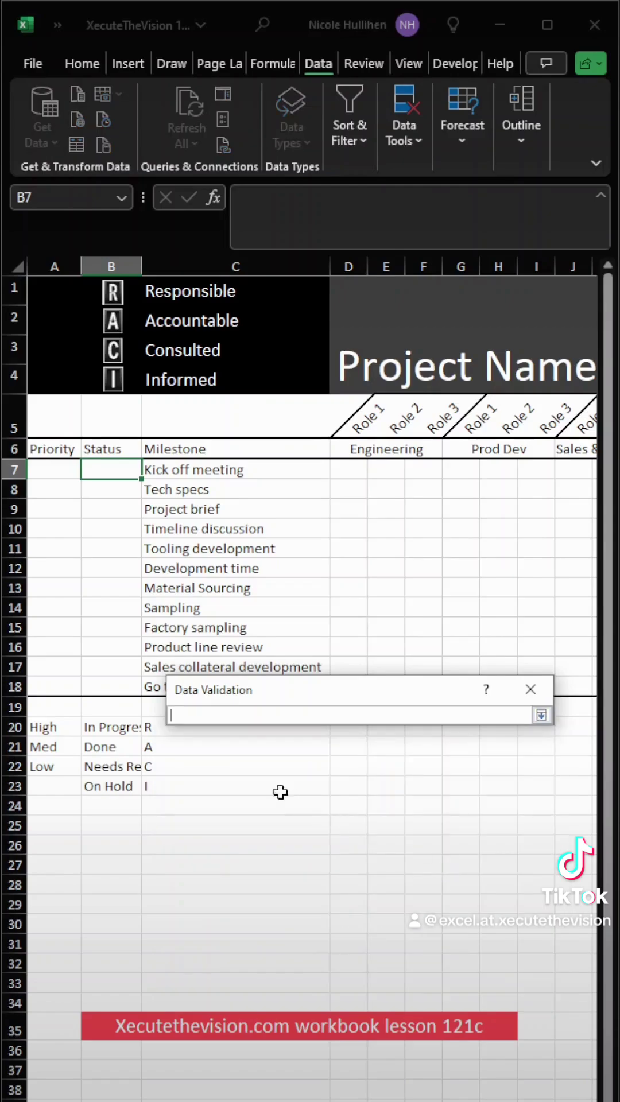
{"action": "left_click_drag", "start_coordinate": [124, 729], "coordinate": [129, 787]}
{"action": "key", "text": "Return"}
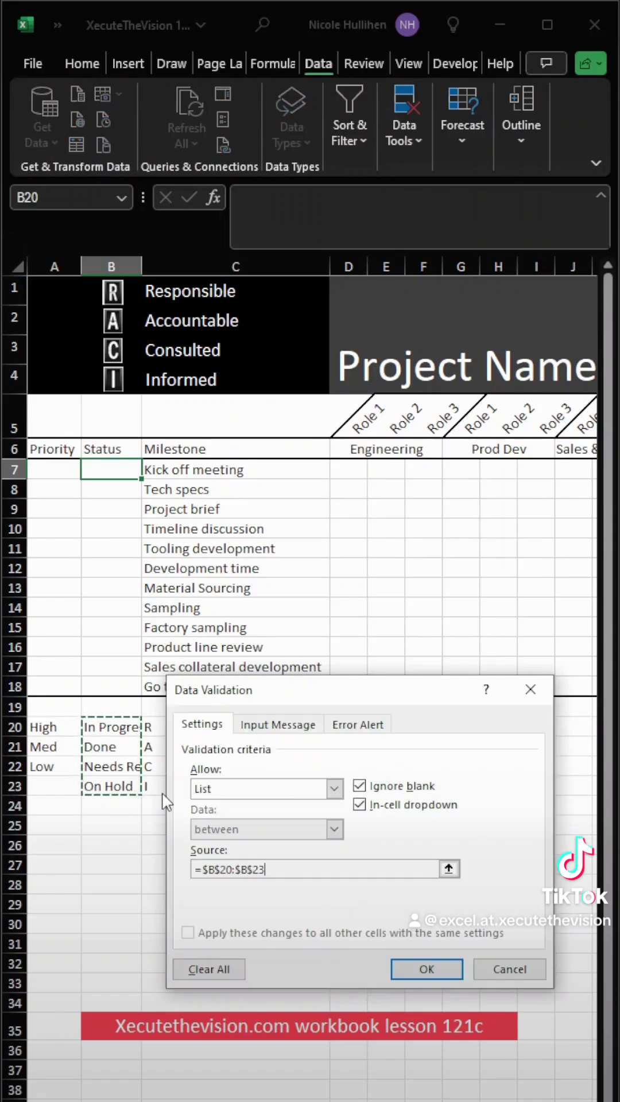
{"action": "left_click", "coordinate": [416, 973]}
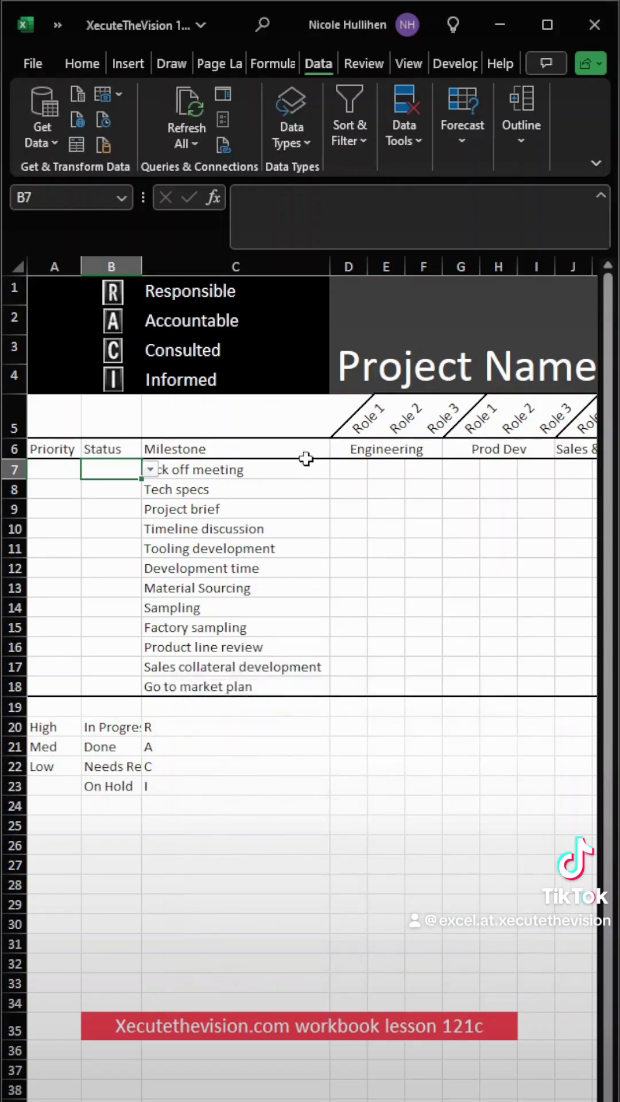
Give D7 a List validation from =$C$20:$C$23, then fill A7:B7 down to row 18
{"action": "left_click", "coordinate": [356, 469]}
{"action": "left_click", "coordinate": [403, 103]}
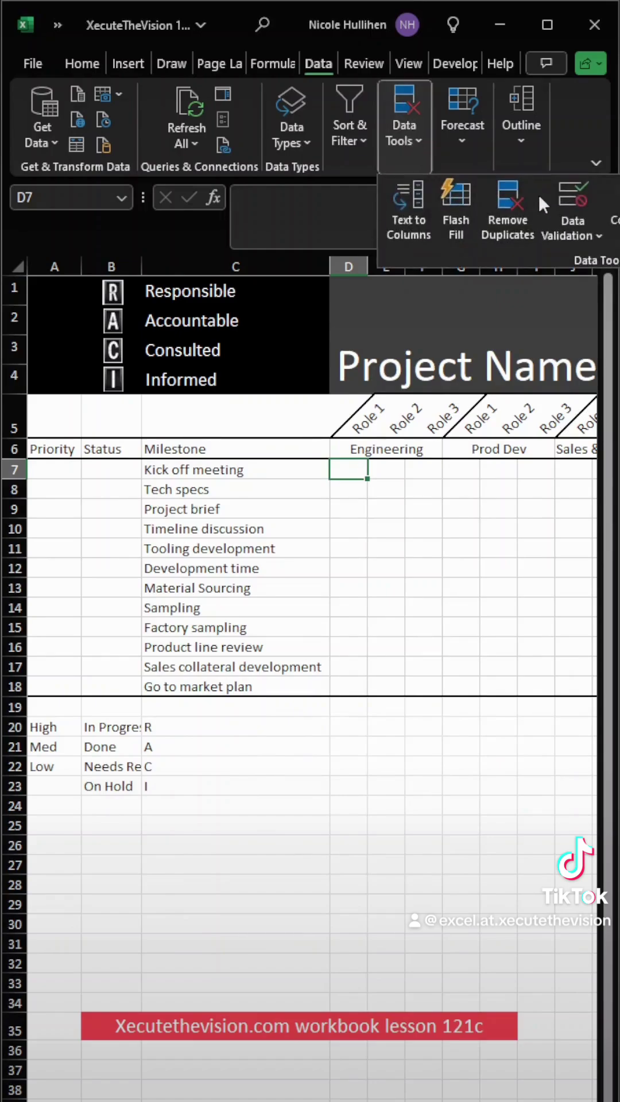
{"action": "left_click", "coordinate": [565, 208]}
{"action": "left_click", "coordinate": [333, 790]}
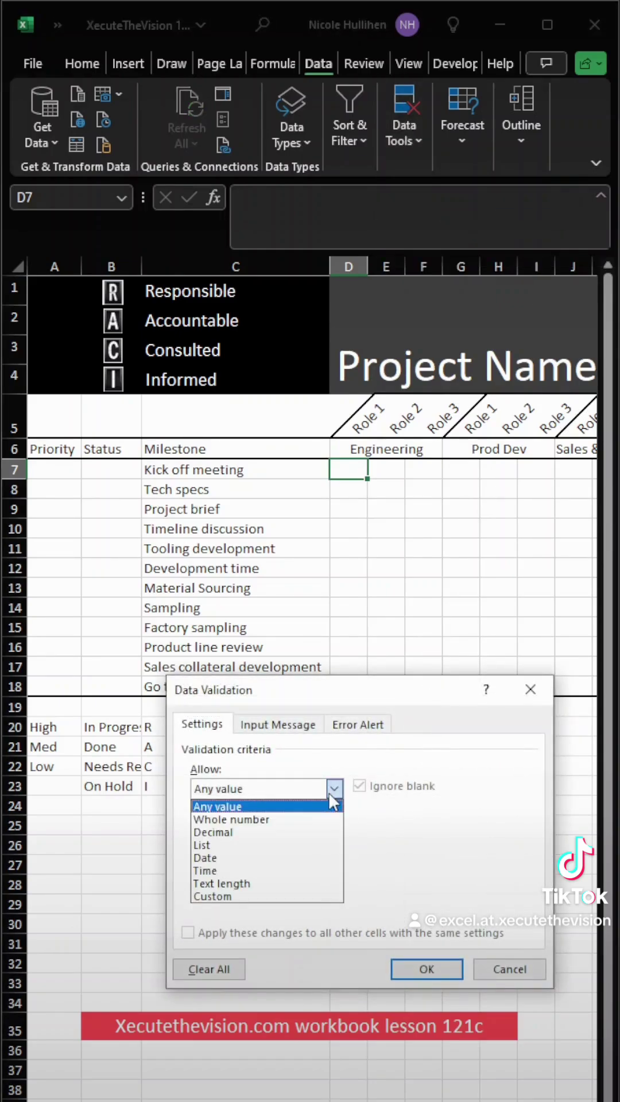
{"action": "left_click", "coordinate": [319, 846]}
{"action": "left_click", "coordinate": [449, 869]}
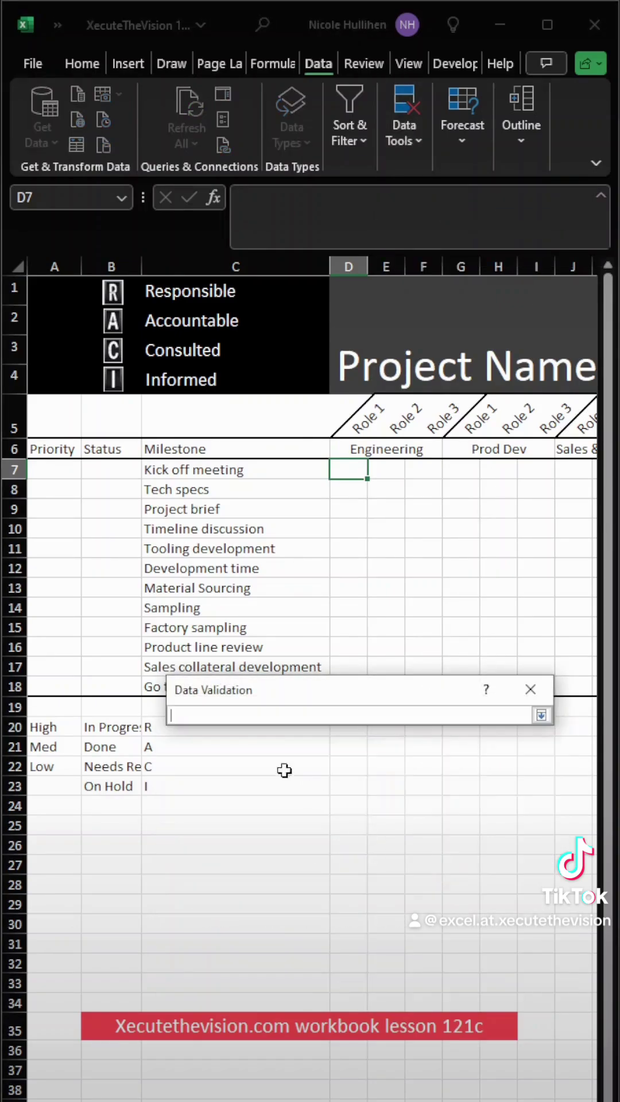
{"action": "left_click_drag", "start_coordinate": [199, 729], "coordinate": [201, 788]}
{"action": "key", "text": "Return"}
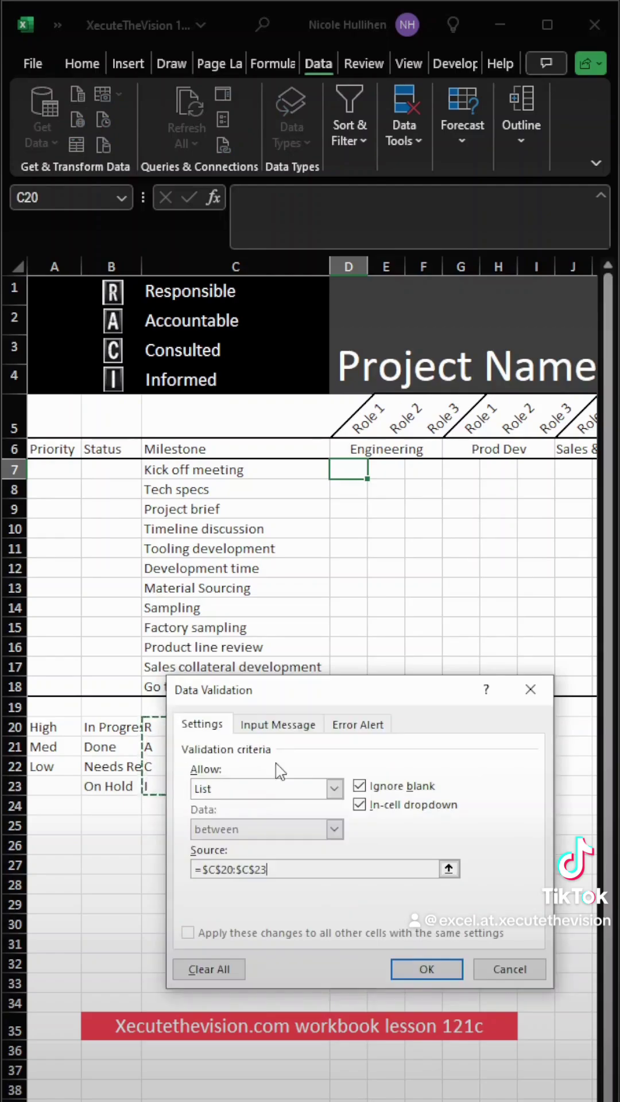
{"action": "key", "text": "Return"}
{"action": "left_click_drag", "start_coordinate": [74, 474], "coordinate": [102, 474]}
{"action": "left_click_drag", "start_coordinate": [141, 480], "coordinate": [128, 697]}
Check that the copied dropdowns work in B13 (Status) and A11 (Priority)
{"action": "left_click", "coordinate": [115, 588]}
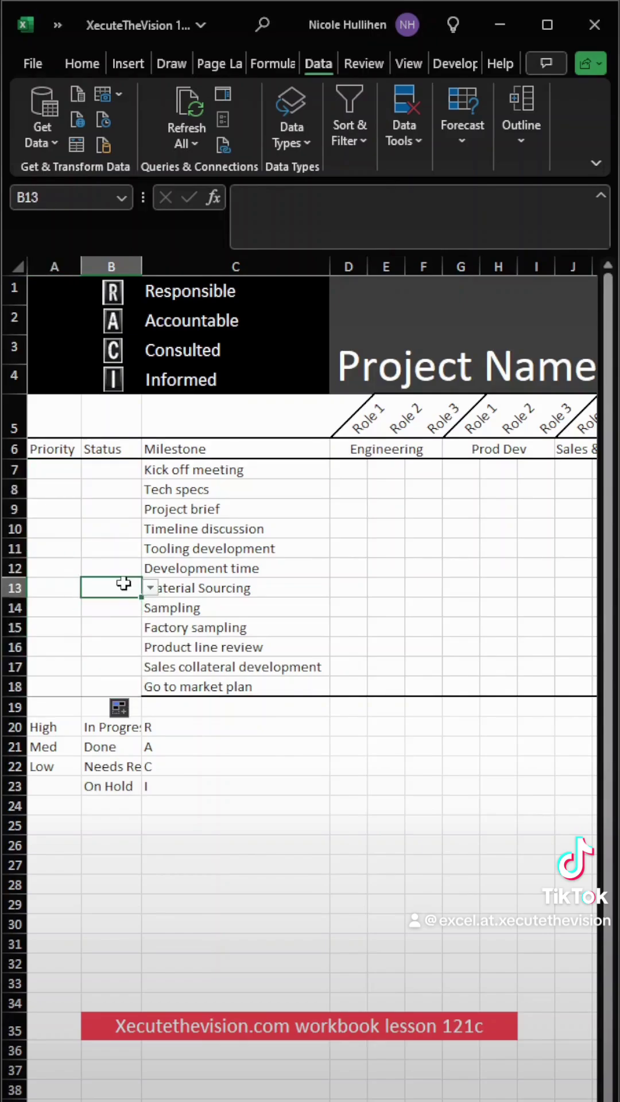
{"action": "left_click", "coordinate": [152, 591]}
{"action": "left_click", "coordinate": [152, 590]}
{"action": "left_click", "coordinate": [78, 556]}
{"action": "left_click", "coordinate": [90, 548]}
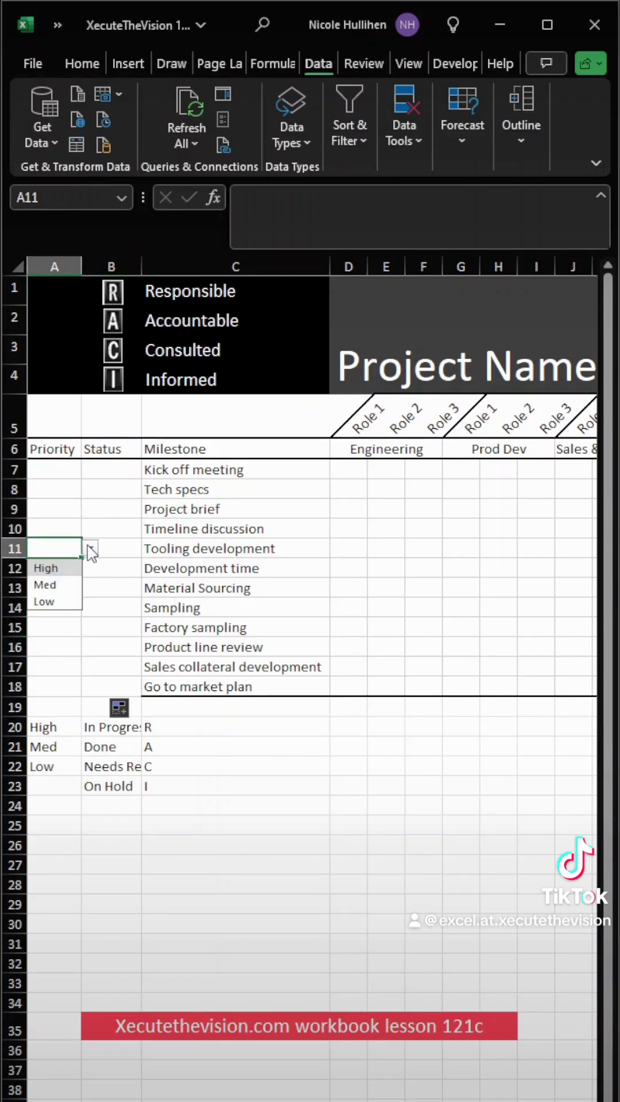
{"action": "left_click", "coordinate": [90, 549]}
Fill D7's RACI letter dropdown down to row 18 and across to column L
{"action": "left_click", "coordinate": [356, 472]}
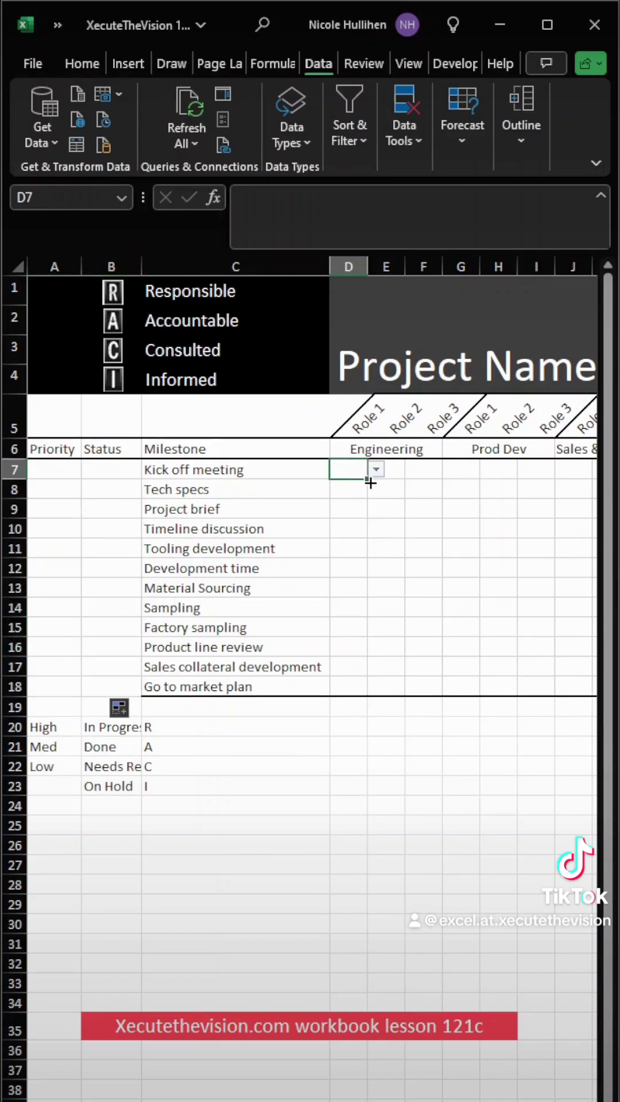
{"action": "left_click_drag", "start_coordinate": [371, 483], "coordinate": [486, 682]}
{"action": "left_click_drag", "start_coordinate": [353, 667], "coordinate": [353, 667]}
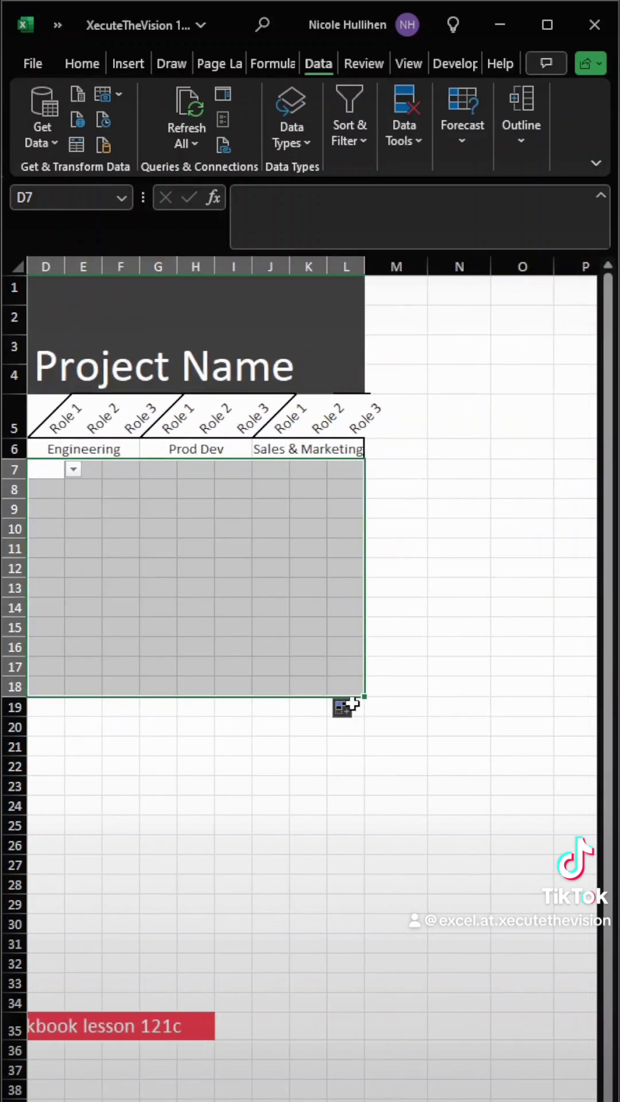
{"action": "left_click", "coordinate": [233, 666]}
{"action": "left_click_drag", "start_coordinate": [271, 766], "coordinate": [54, 687]}
{"action": "left_click_drag", "start_coordinate": [87, 466], "coordinate": [531, 674]}
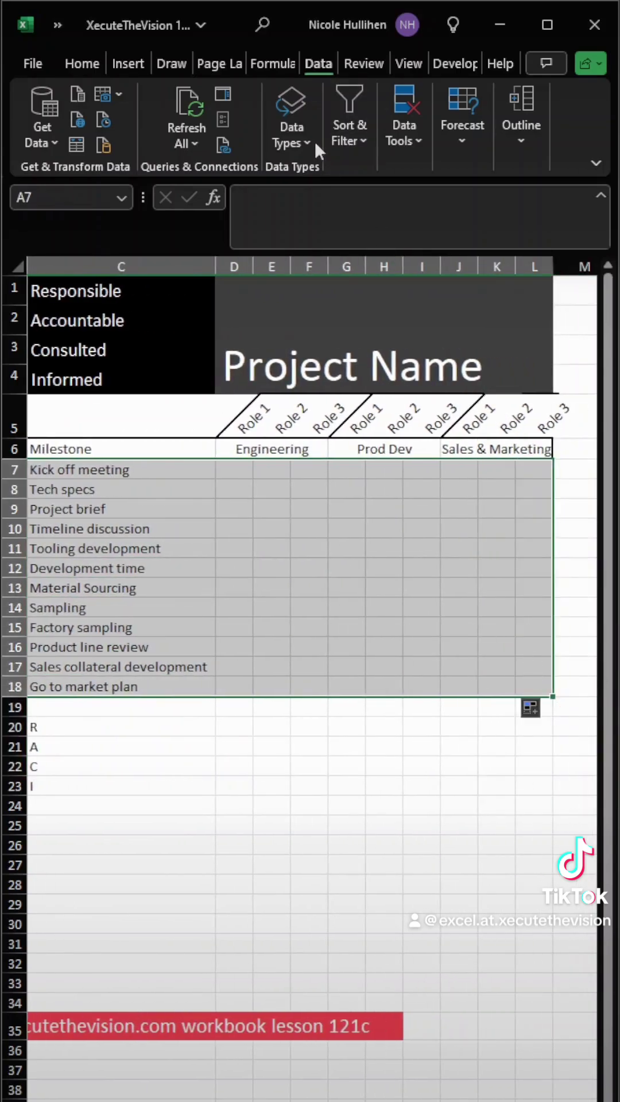
Apply a border to the selected grid from the Home Font group
{"action": "left_click", "coordinate": [85, 63]}
{"action": "left_click", "coordinate": [119, 150]}
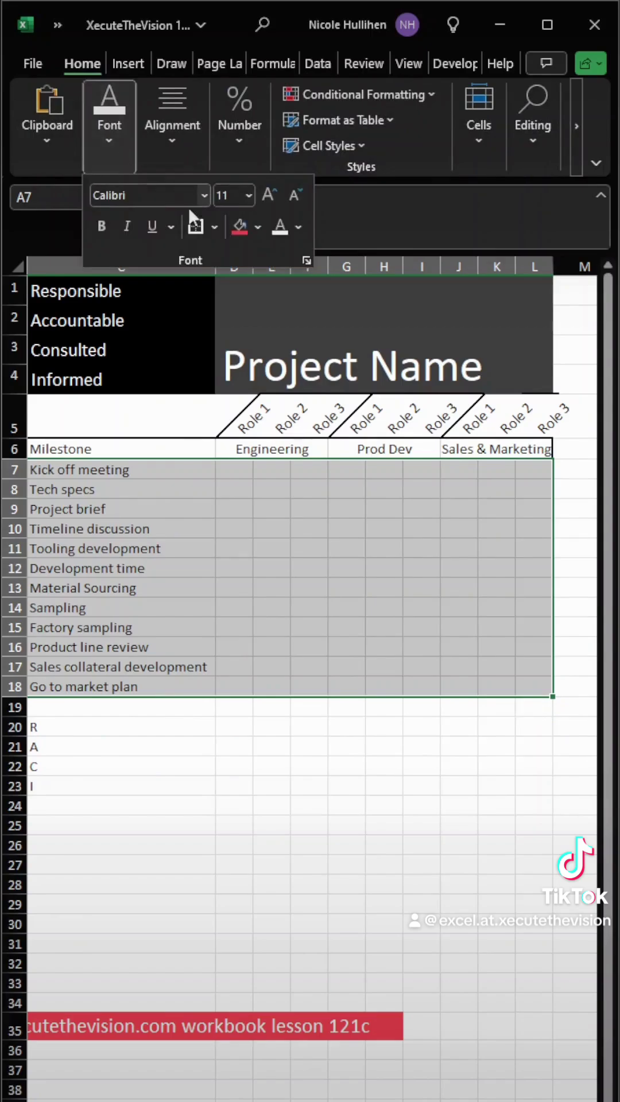
{"action": "left_click", "coordinate": [197, 227]}
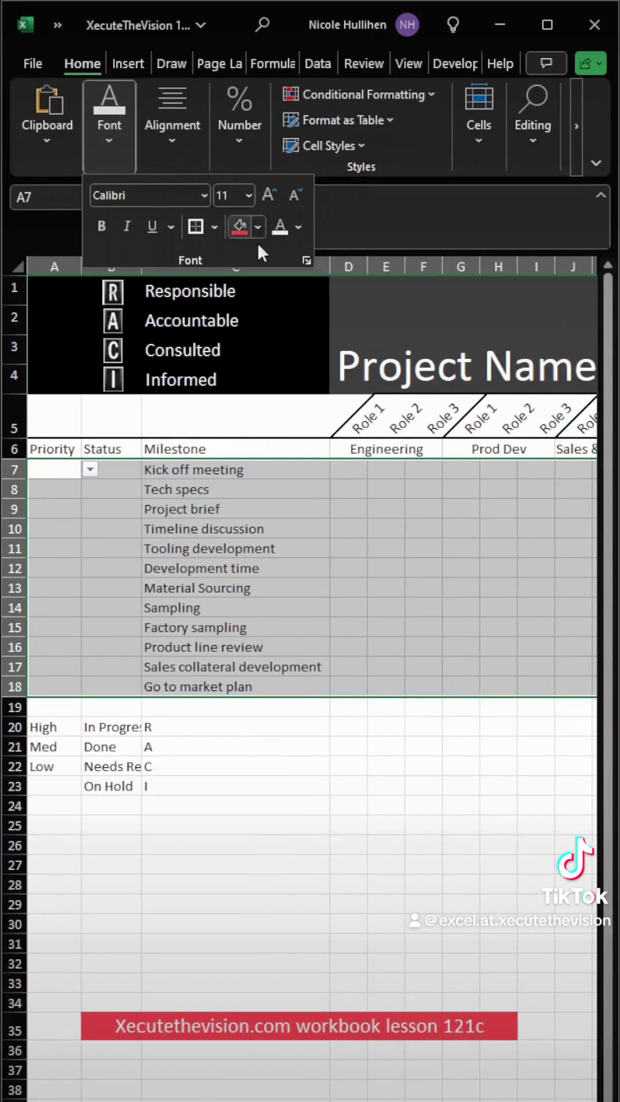
{"action": "left_click", "coordinate": [424, 627]}
{"action": "left_click_drag", "start_coordinate": [423, 786], "coordinate": [345, 669]}
Give F7:F18 and I7:I18 a thick black right border
{"action": "left_click_drag", "start_coordinate": [129, 464], "coordinate": [122, 687]}
{"action": "left_click_drag", "start_coordinate": [233, 470], "coordinate": [224, 687]}
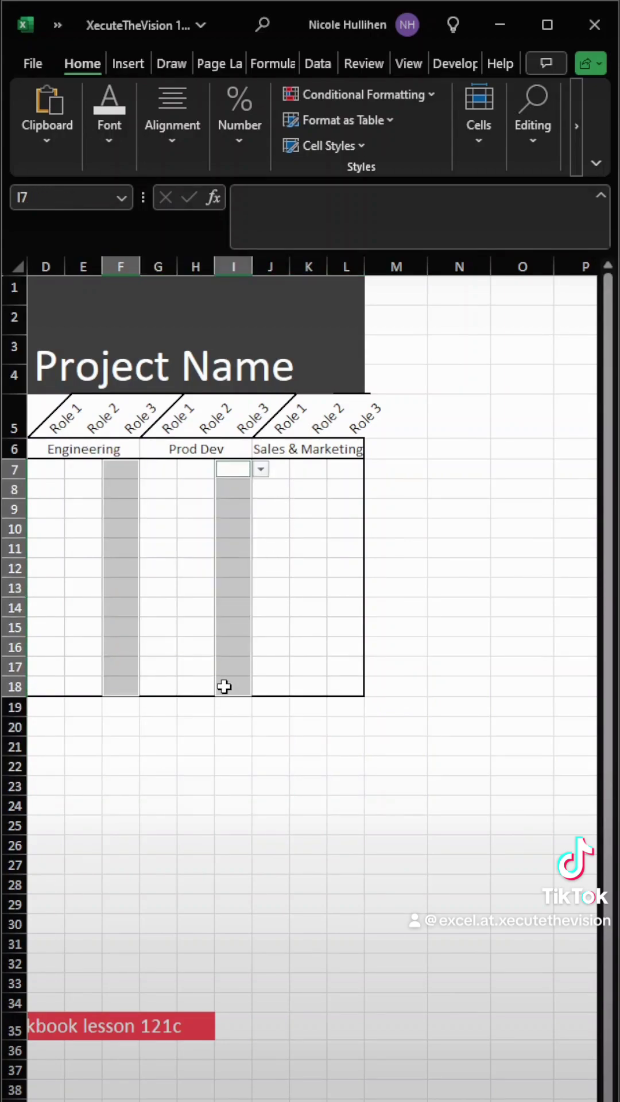
{"action": "left_click", "coordinate": [128, 148]}
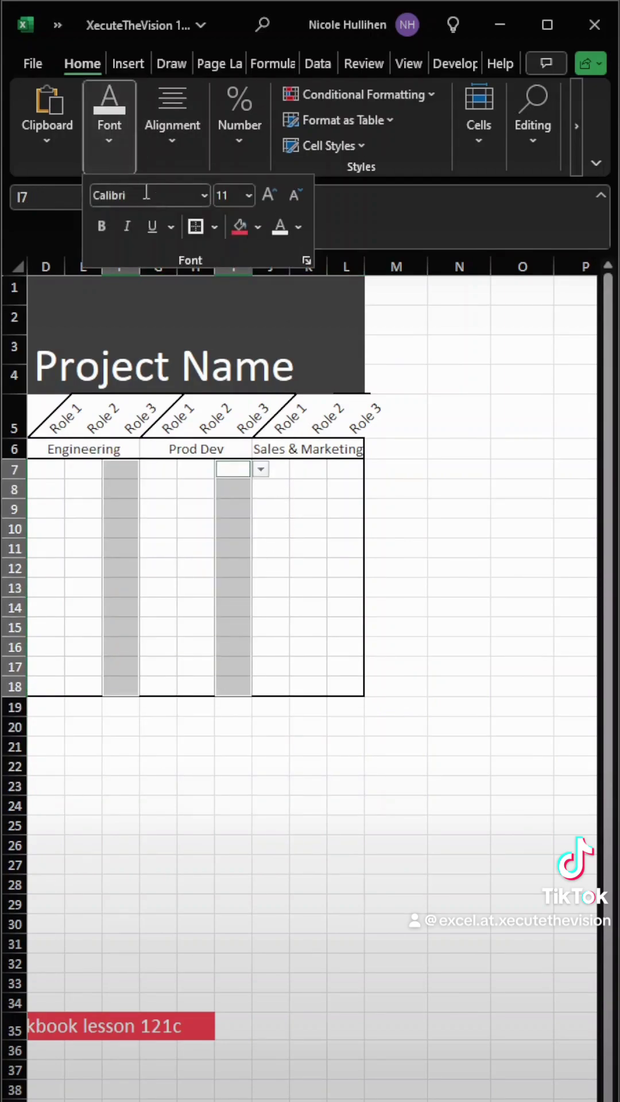
{"action": "left_click", "coordinate": [215, 230]}
{"action": "left_click", "coordinate": [217, 818]}
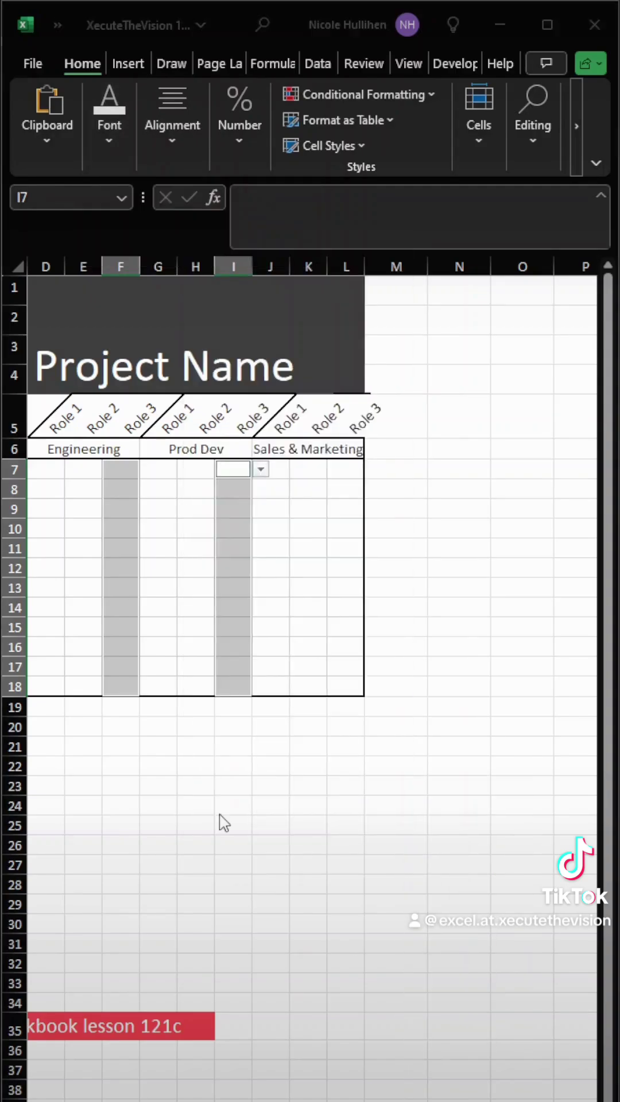
{"action": "left_click", "coordinate": [232, 847]}
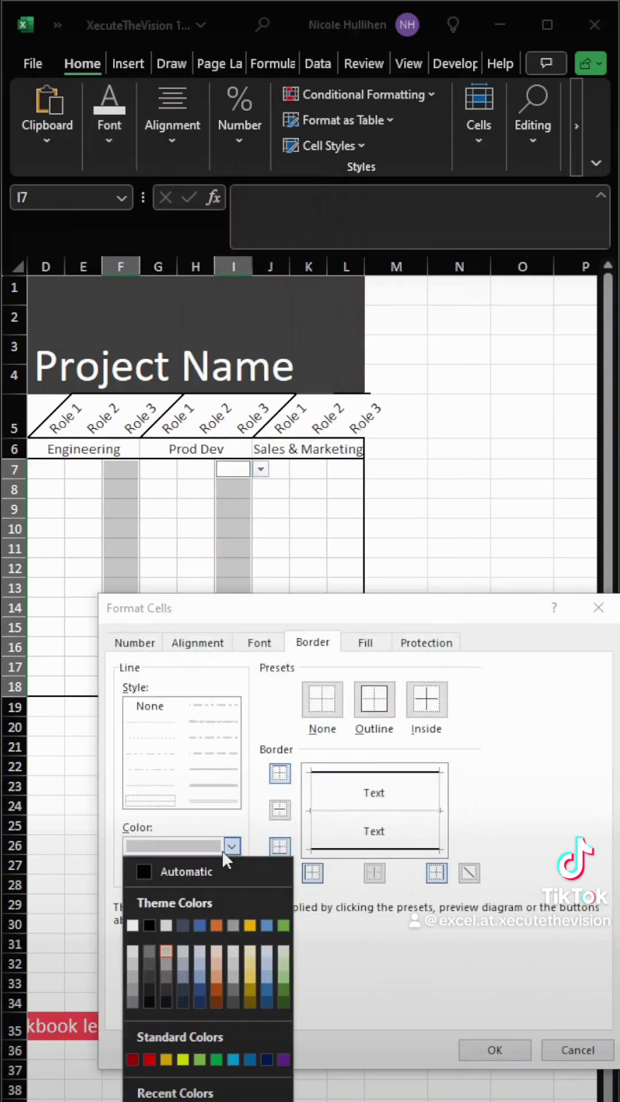
{"action": "left_click", "coordinate": [149, 927]}
{"action": "left_click", "coordinate": [236, 772]}
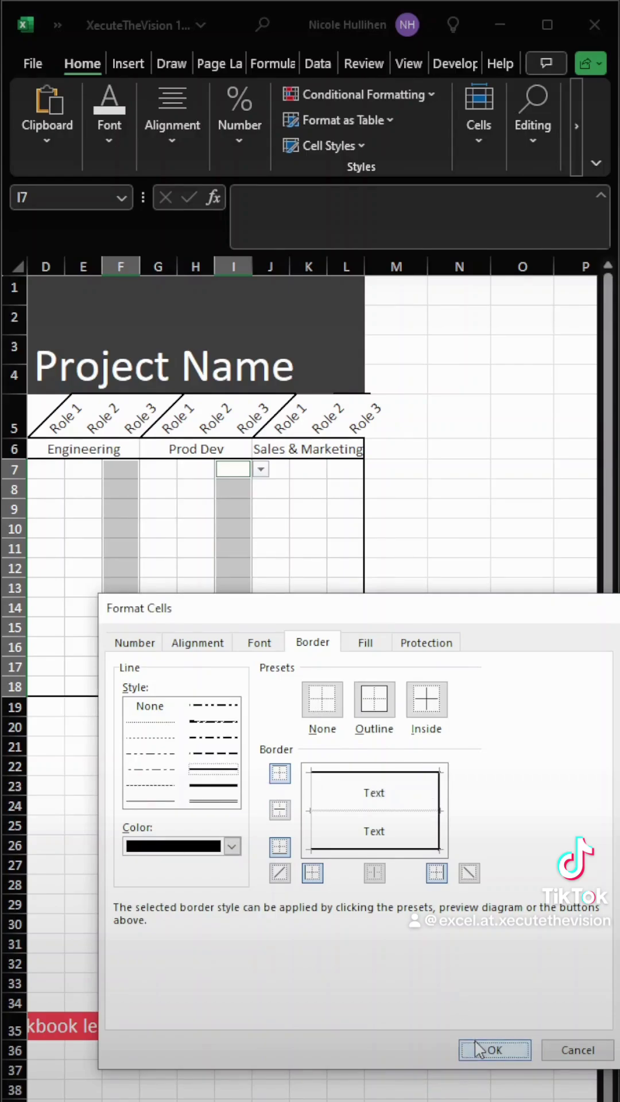
{"action": "left_click", "coordinate": [494, 1050]}
{"action": "left_click_drag", "start_coordinate": [346, 826], "coordinate": [27, 758]}
Create a formula rule =$A7="High" on the Priority cells with a green fill
{"action": "left_click", "coordinate": [286, 734]}
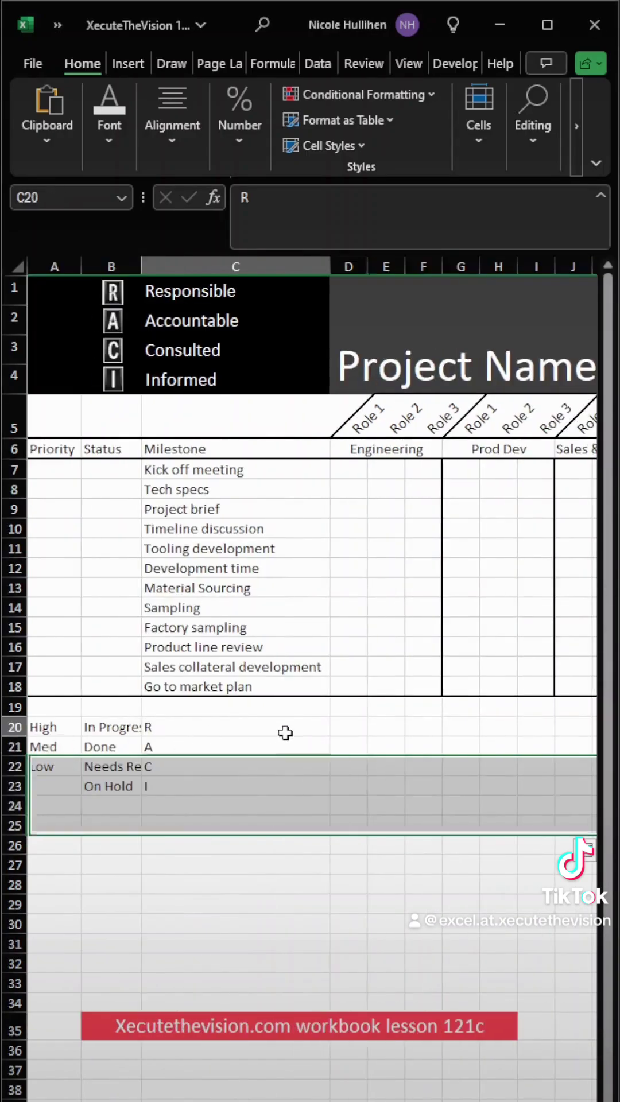
{"action": "left_click", "coordinate": [55, 470]}
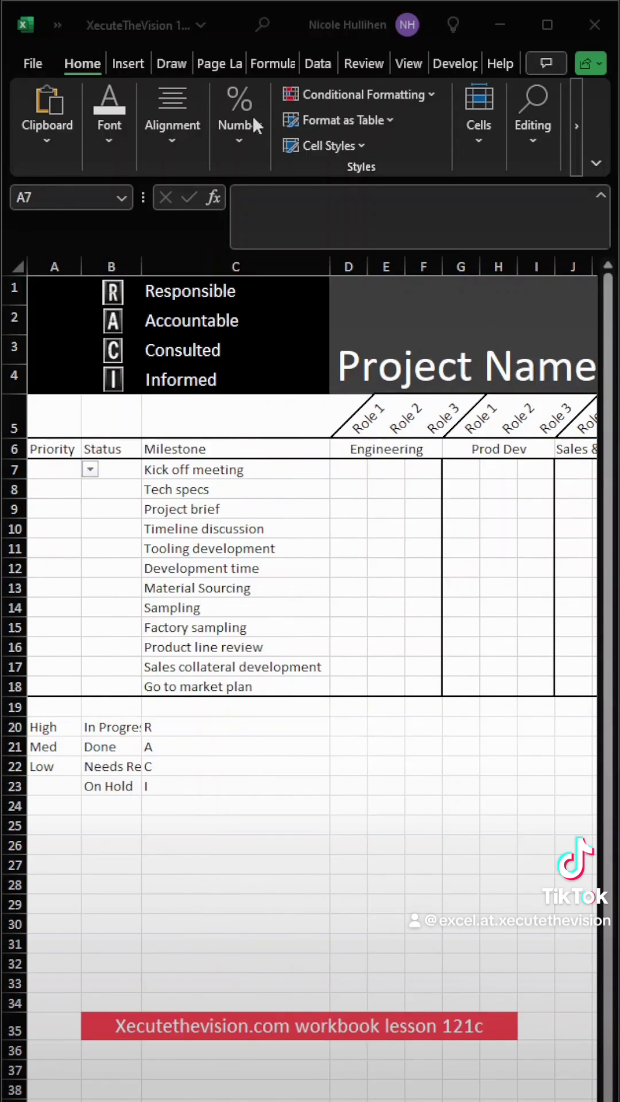
{"action": "left_click", "coordinate": [297, 92]}
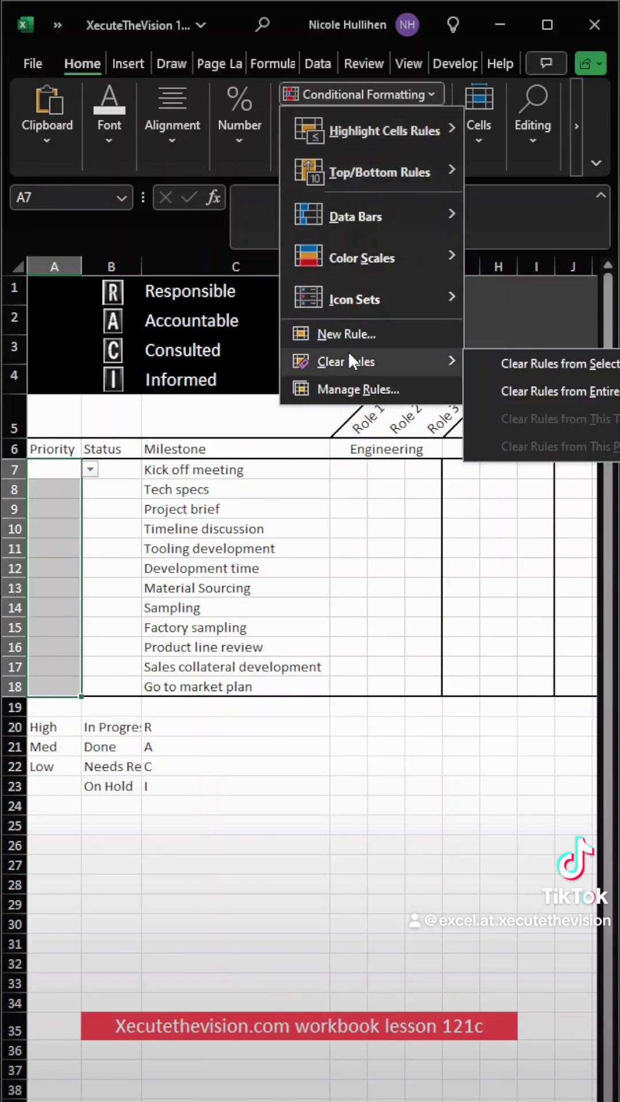
{"action": "key", "text": "Escape"}
{"action": "key", "text": "Escape"}
{"action": "left_click", "coordinate": [275, 754]}
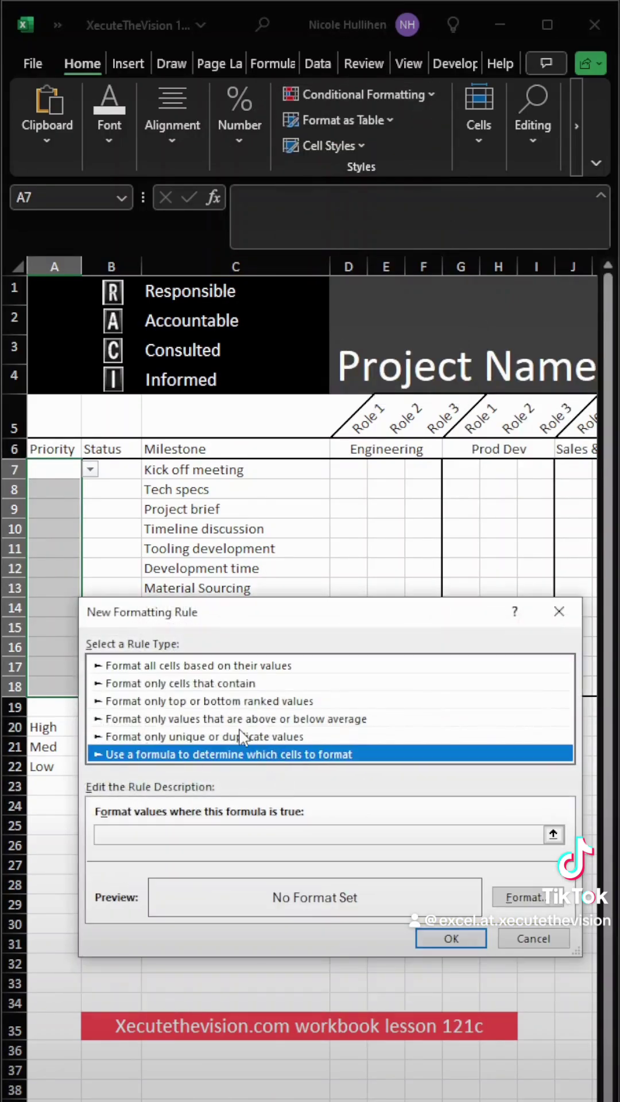
{"action": "left_click", "coordinate": [314, 835]}
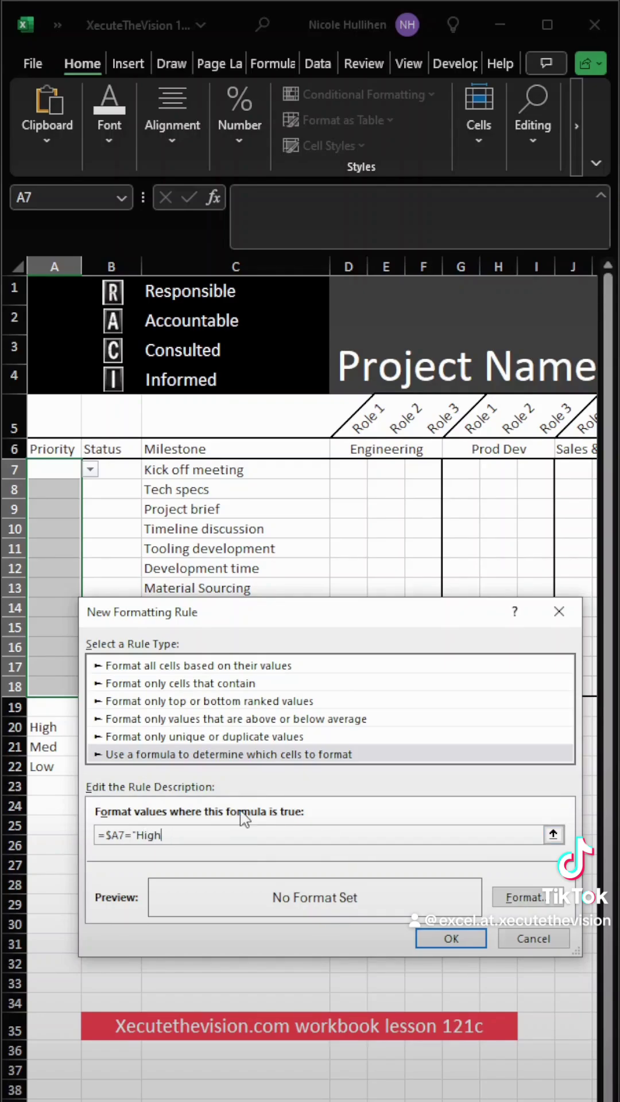
{"action": "left_click", "coordinate": [519, 897]}
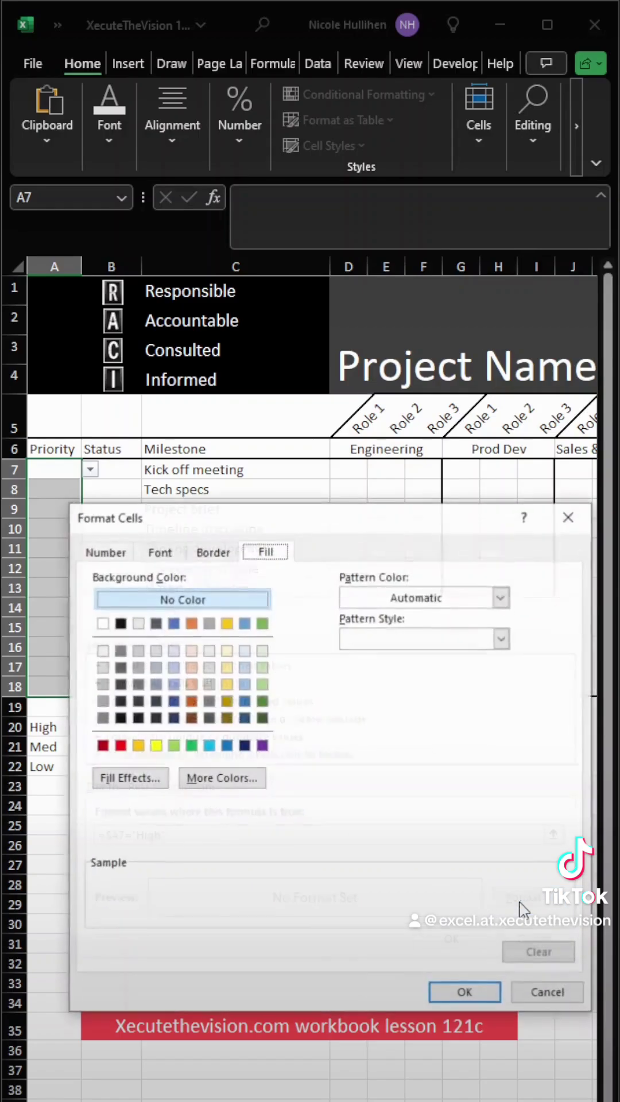
{"action": "left_click", "coordinate": [173, 746]}
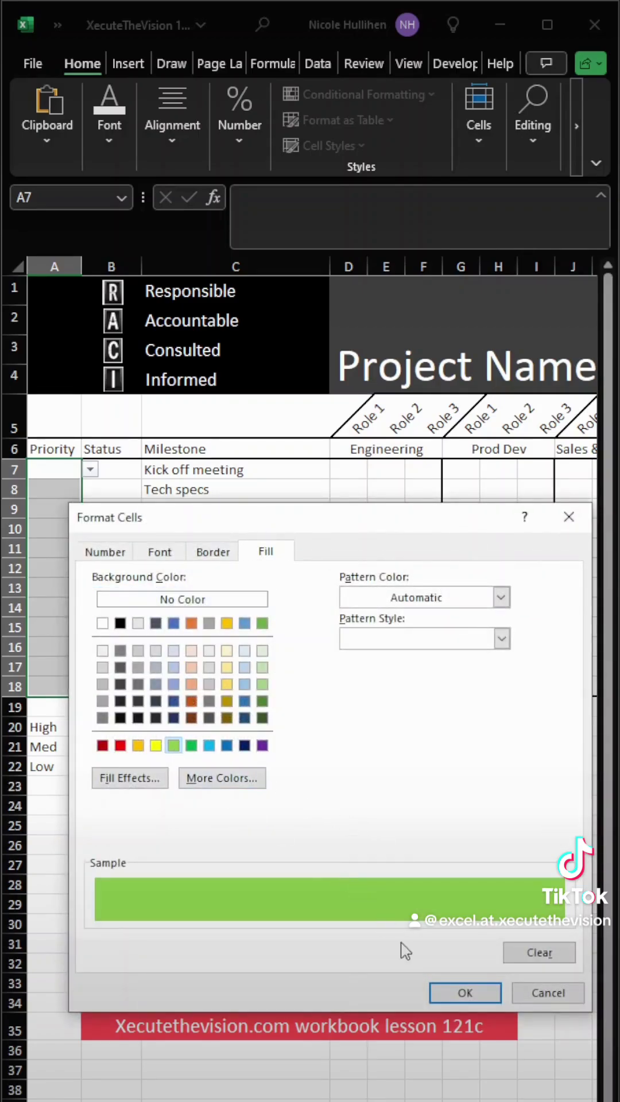
{"action": "left_click", "coordinate": [465, 993]}
{"action": "left_click", "coordinate": [451, 939]}
Set A7 (Kick off meeting) to High, then select A7:A18
{"action": "left_click", "coordinate": [241, 826]}
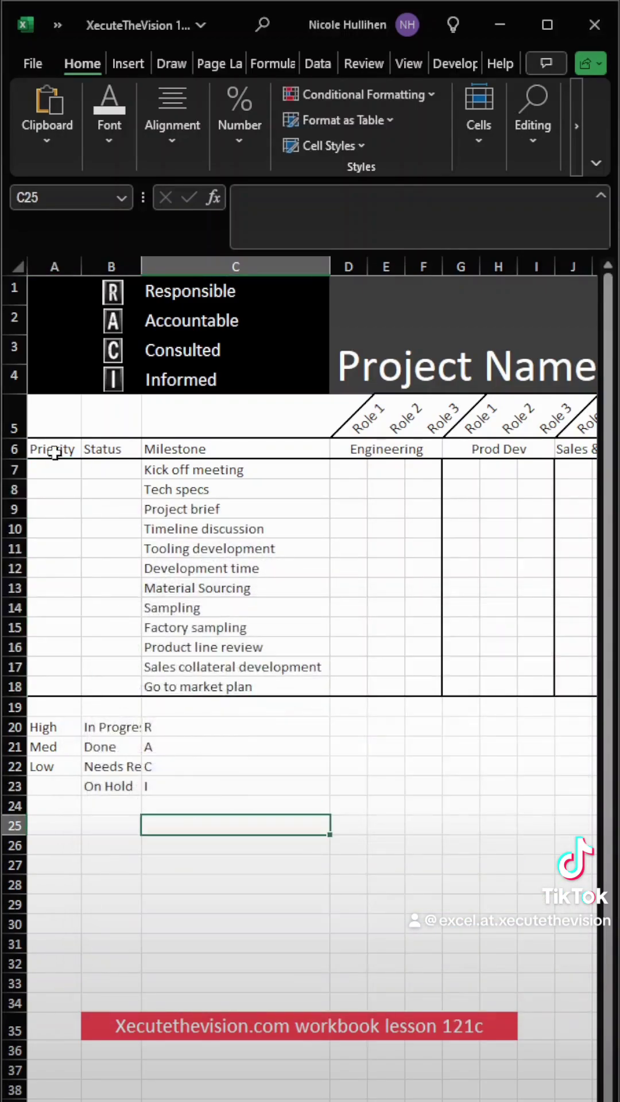
{"action": "left_click", "coordinate": [69, 470]}
{"action": "left_click", "coordinate": [90, 469]}
{"action": "left_click", "coordinate": [63, 488]}
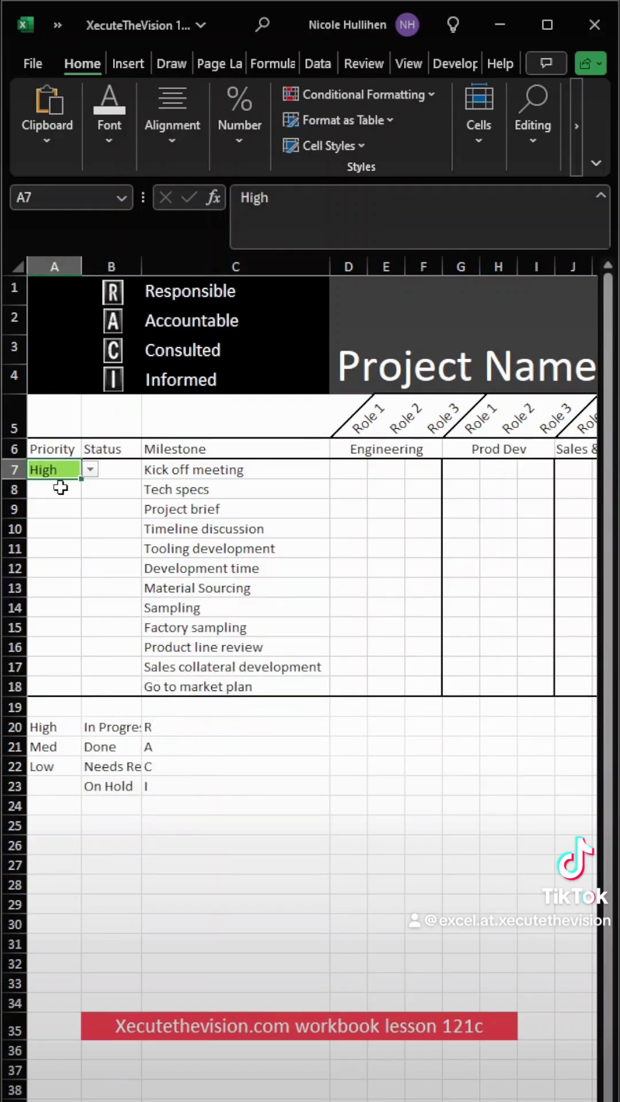
{"action": "left_click_drag", "start_coordinate": [58, 470], "coordinate": [73, 683]}
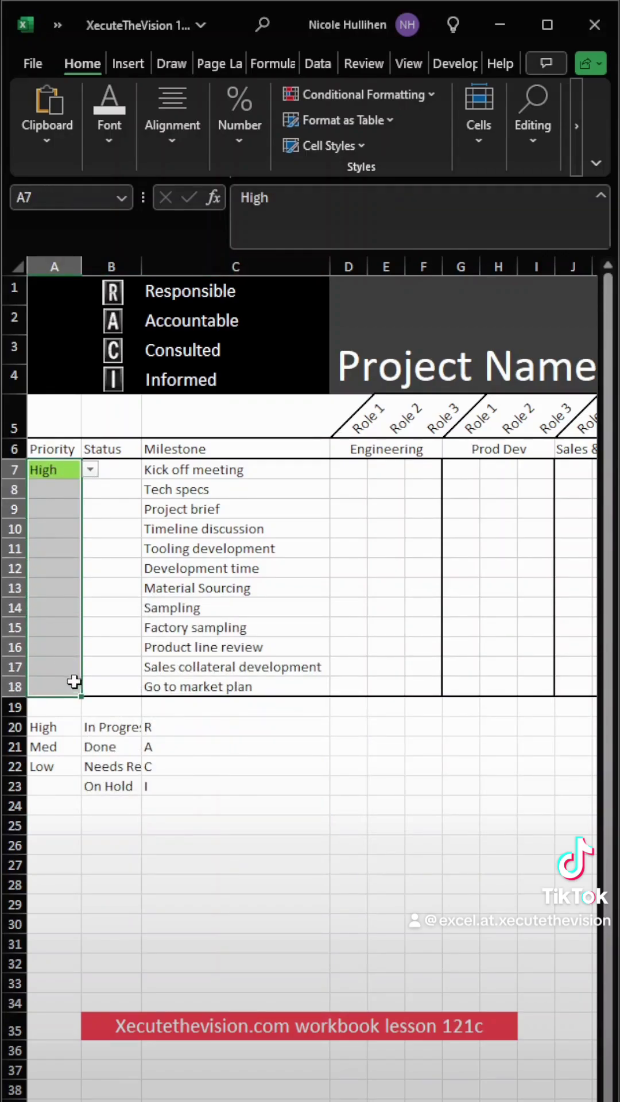
Add a formula rule =$A7="Med" with a yellow fill to the Priority cells
{"action": "left_click", "coordinate": [331, 95]}
{"action": "left_click", "coordinate": [367, 332]}
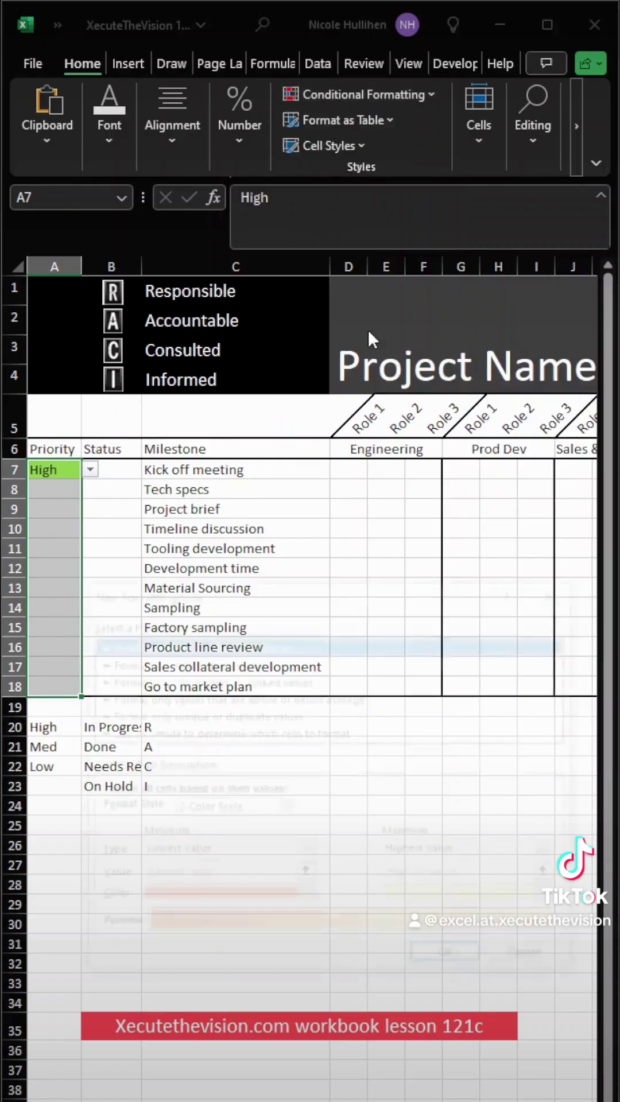
{"action": "left_click", "coordinate": [207, 735]}
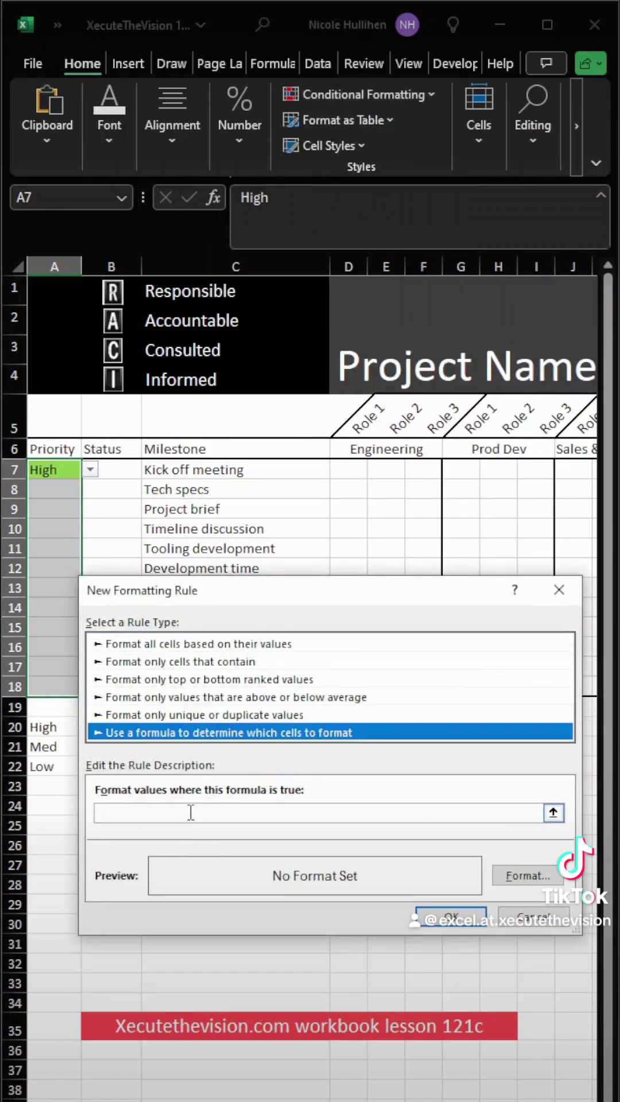
{"action": "left_click", "coordinate": [199, 812]}
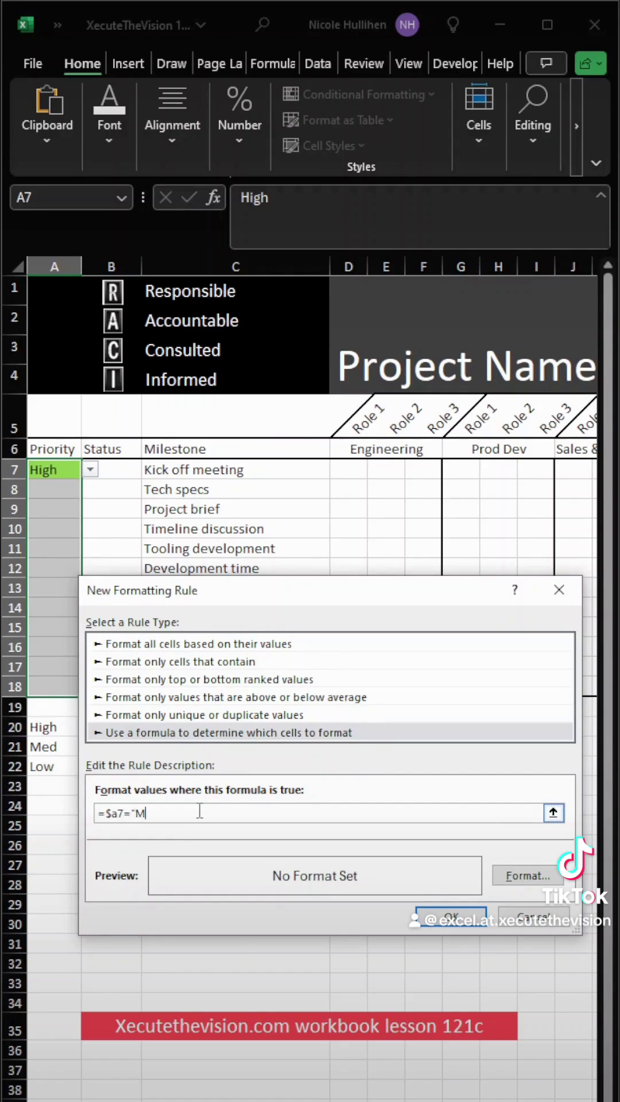
{"action": "left_click", "coordinate": [523, 878]}
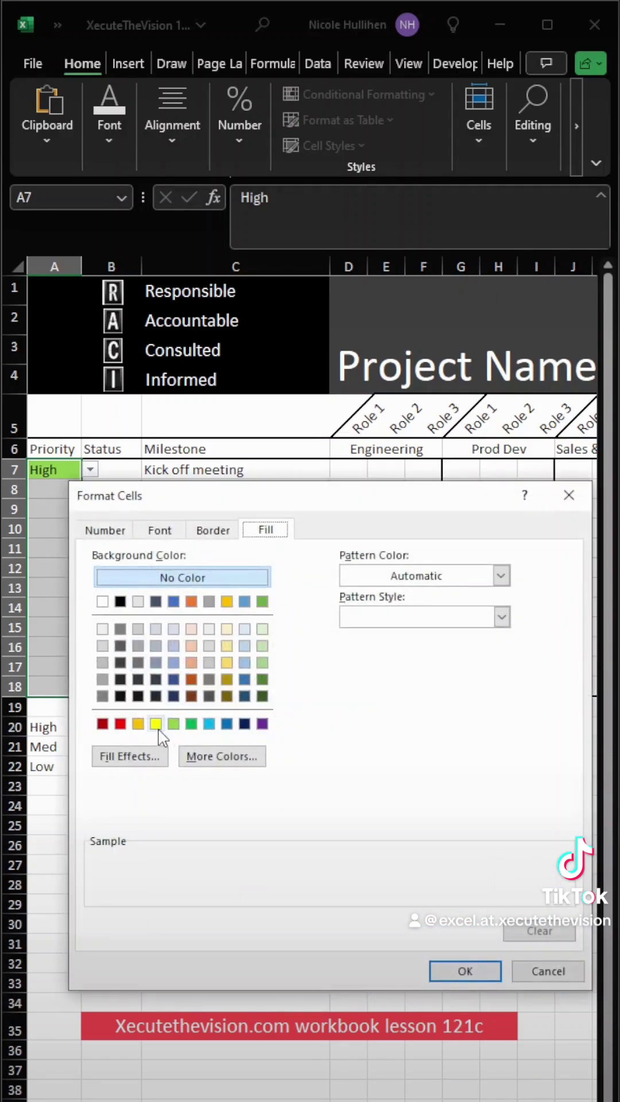
{"action": "left_click", "coordinate": [156, 723]}
{"action": "left_click", "coordinate": [465, 972]}
{"action": "left_click", "coordinate": [447, 972]}
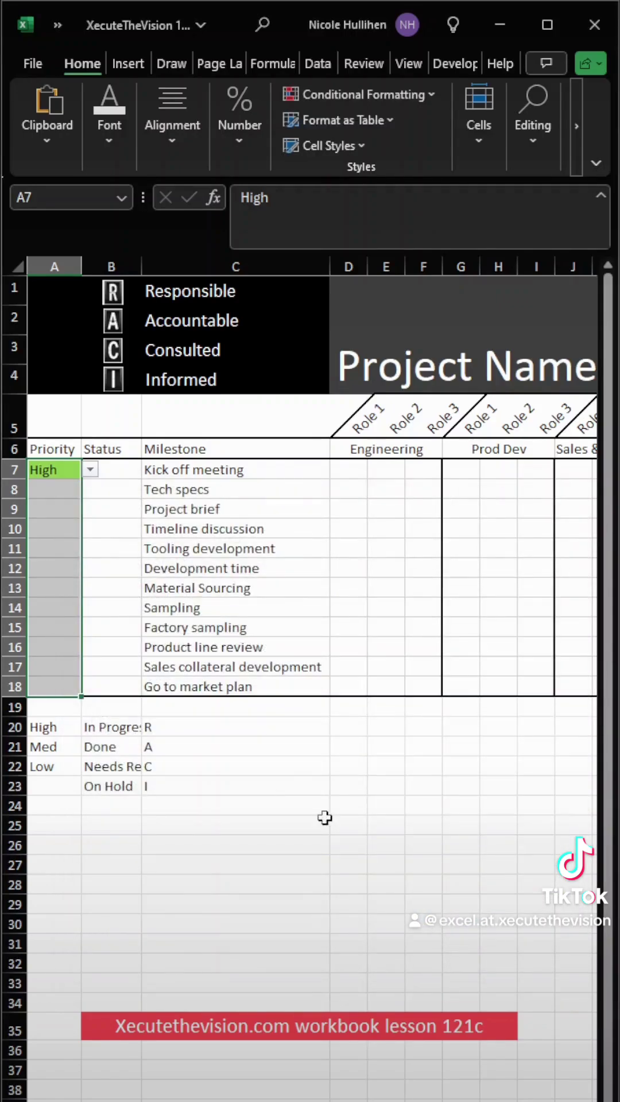
Set A8 (Tech specs) to Med and A9 (Project brief) to High, then select A7:A18
{"action": "left_click", "coordinate": [74, 498]}
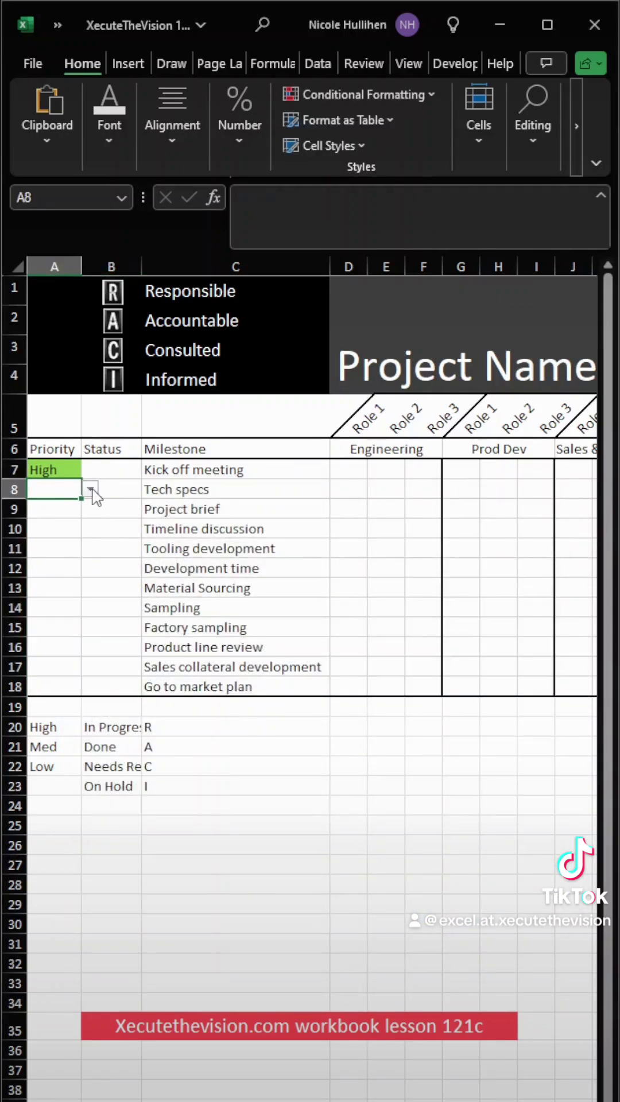
{"action": "left_click", "coordinate": [90, 489]}
{"action": "left_click", "coordinate": [77, 525]}
{"action": "left_click", "coordinate": [76, 515]}
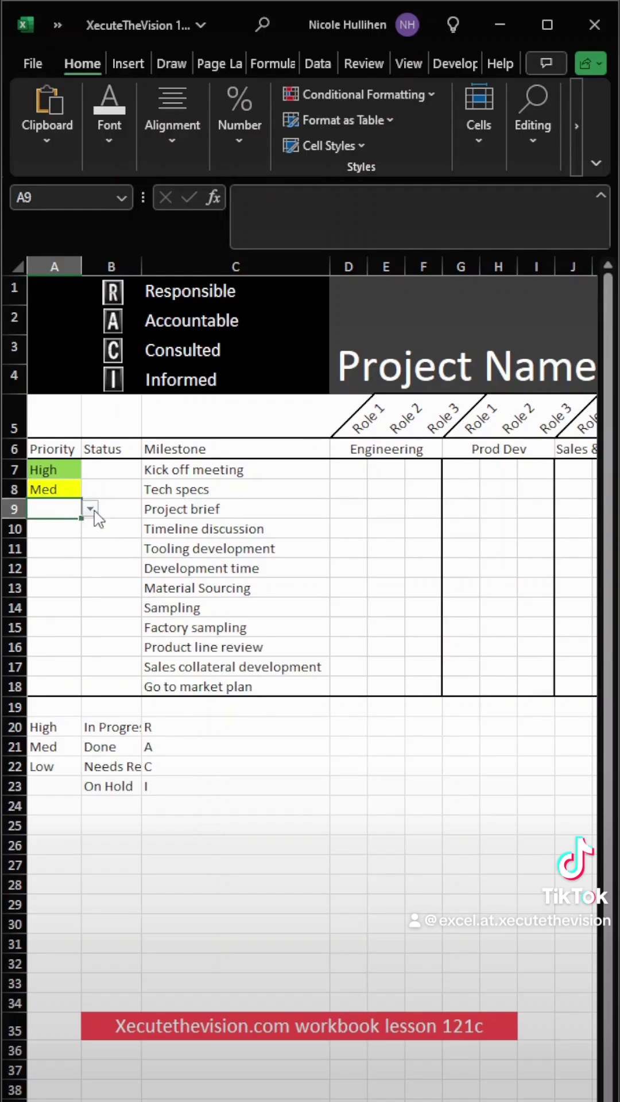
{"action": "left_click", "coordinate": [90, 510]}
{"action": "left_click", "coordinate": [63, 528]}
{"action": "left_click_drag", "start_coordinate": [54, 470], "coordinate": [60, 684]}
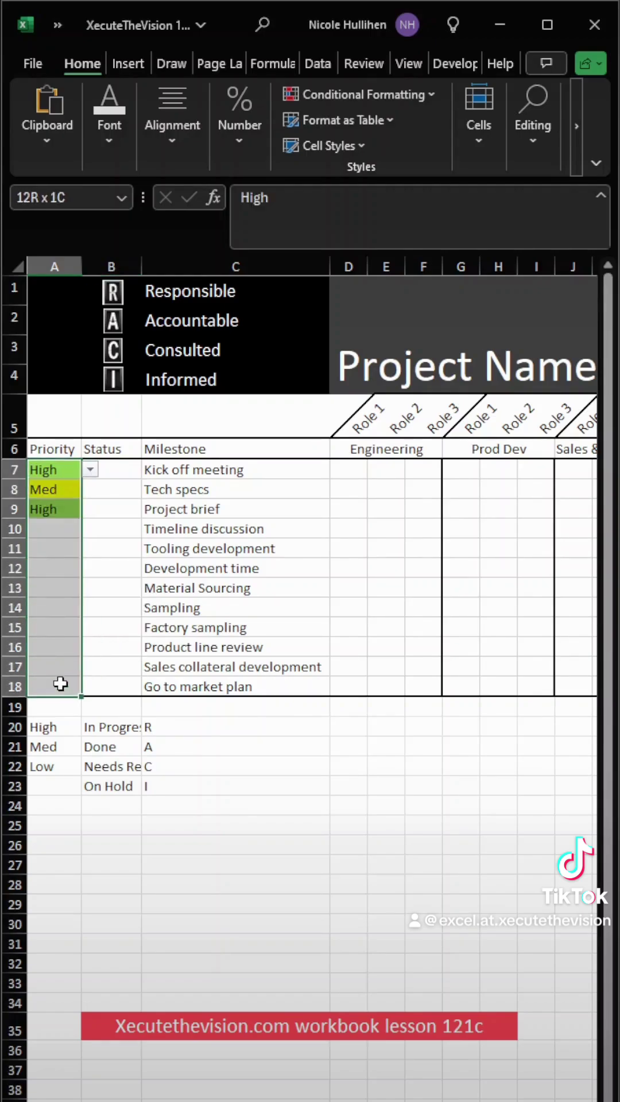
Add a conditional formatting rule =$A7="Low" that fills Priority cells A7:A18 red
{"action": "left_click", "coordinate": [388, 93]}
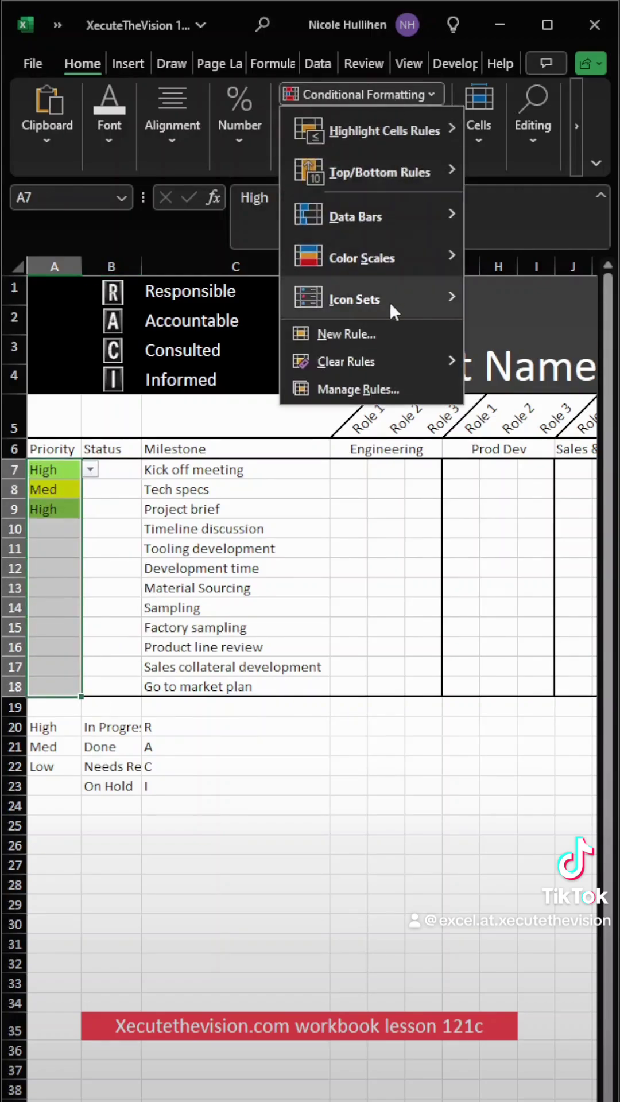
{"action": "left_click", "coordinate": [391, 329]}
{"action": "left_click", "coordinate": [223, 712]}
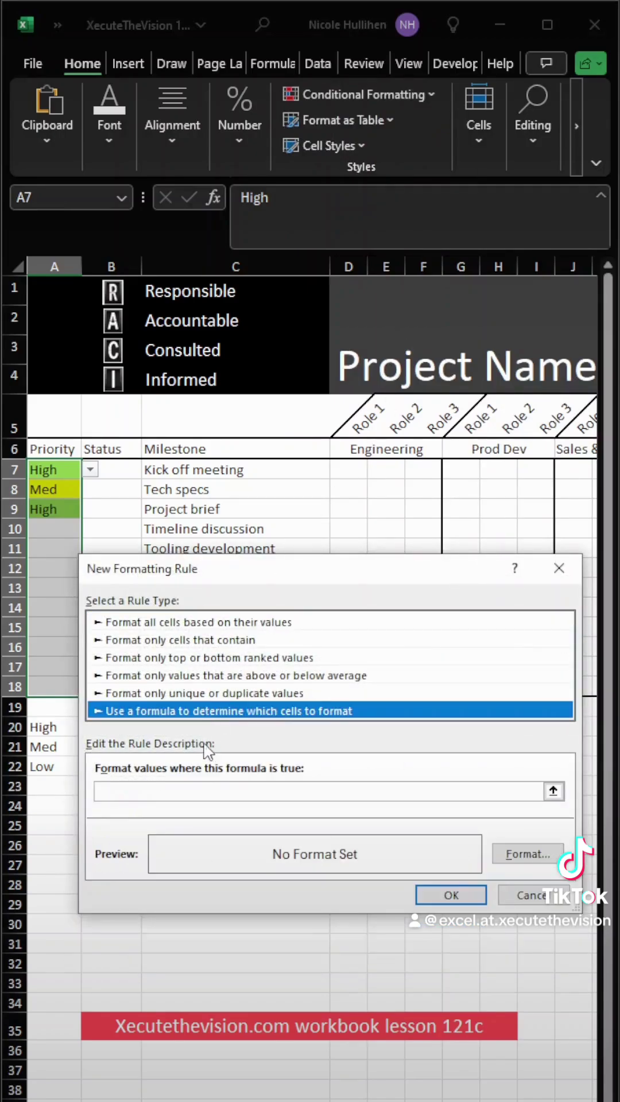
{"action": "left_click", "coordinate": [203, 791]}
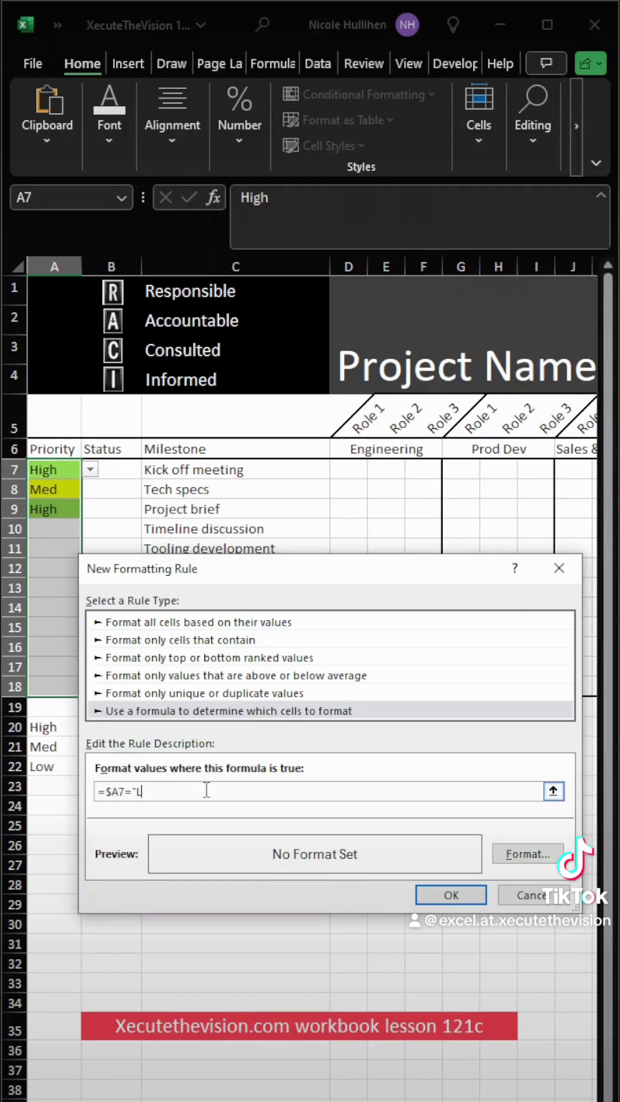
{"action": "left_click", "coordinate": [527, 855]}
{"action": "left_click", "coordinate": [122, 702]}
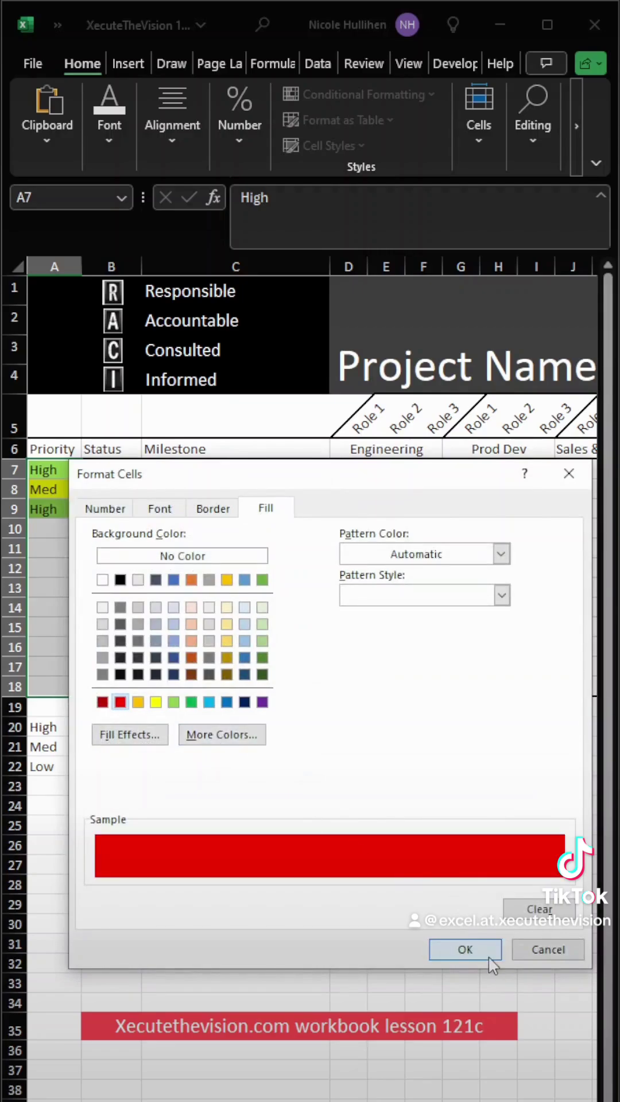
{"action": "left_click", "coordinate": [485, 954]}
{"action": "left_click", "coordinate": [479, 906]}
{"action": "left_click", "coordinate": [369, 804]}
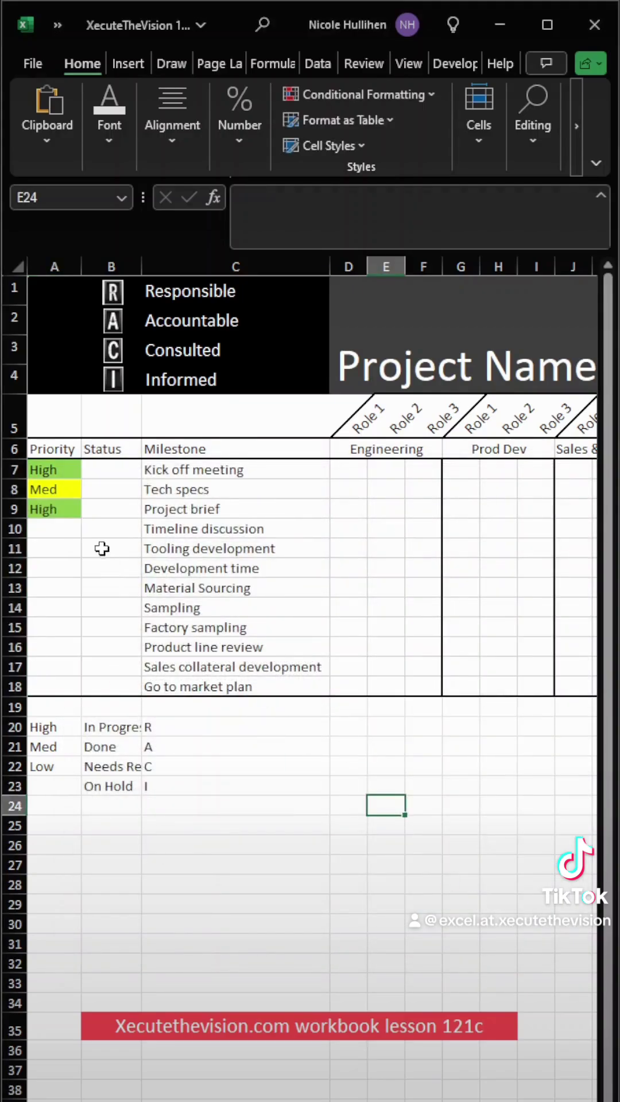
Set Timeline discussion's priority in A10 to Low and select the role grid D7:L18
{"action": "left_click", "coordinate": [64, 529]}
{"action": "left_click", "coordinate": [90, 528]}
{"action": "left_click", "coordinate": [44, 580]}
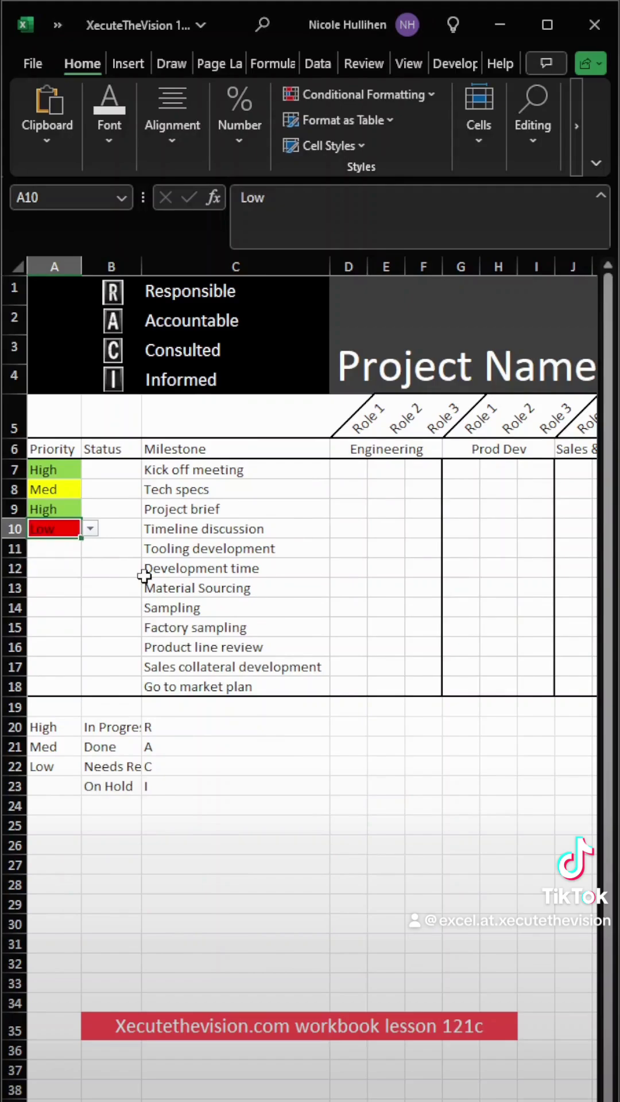
{"action": "left_click", "coordinate": [153, 568]}
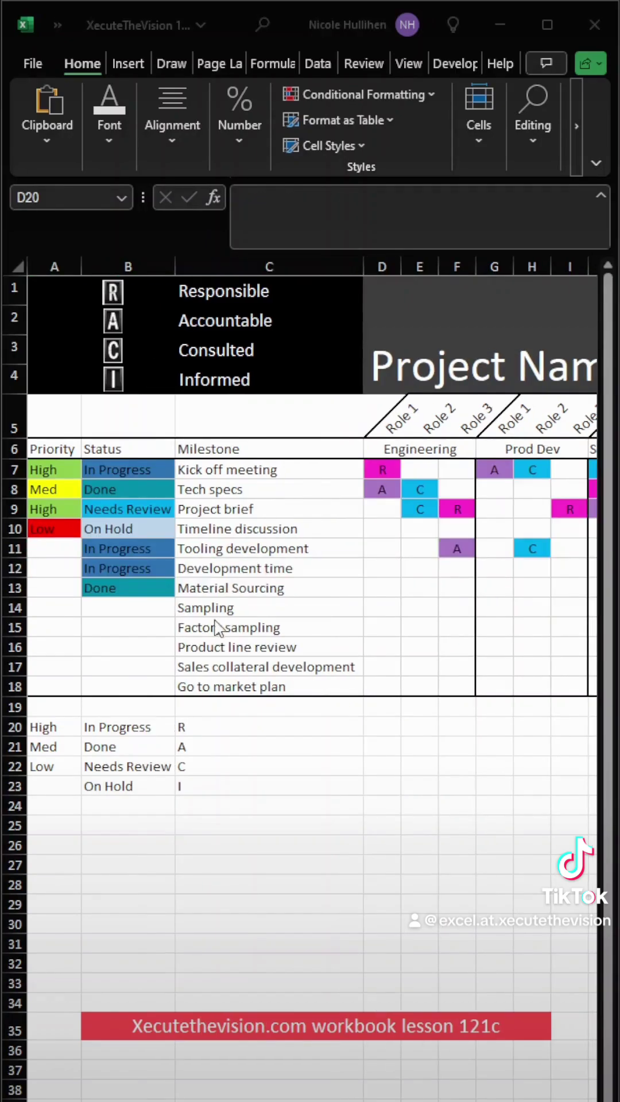
{"action": "left_click_drag", "start_coordinate": [382, 470], "coordinate": [549, 688]}
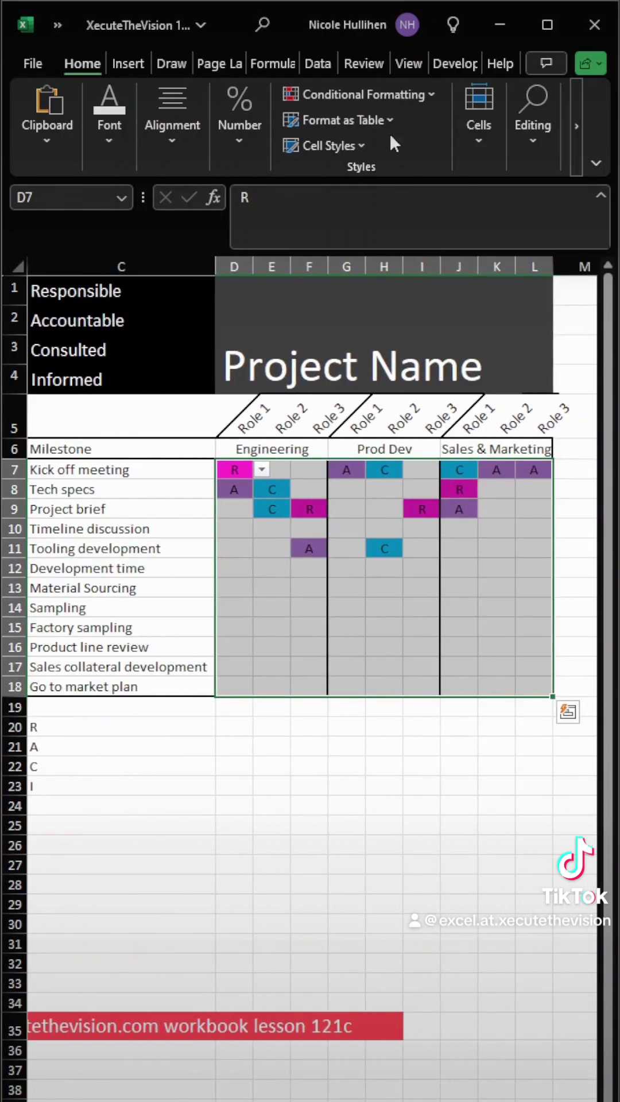
Add a formula rule =D7="I" giving role-grid cells containing I a pink fill
{"action": "left_click", "coordinate": [372, 96]}
{"action": "left_click", "coordinate": [355, 333]}
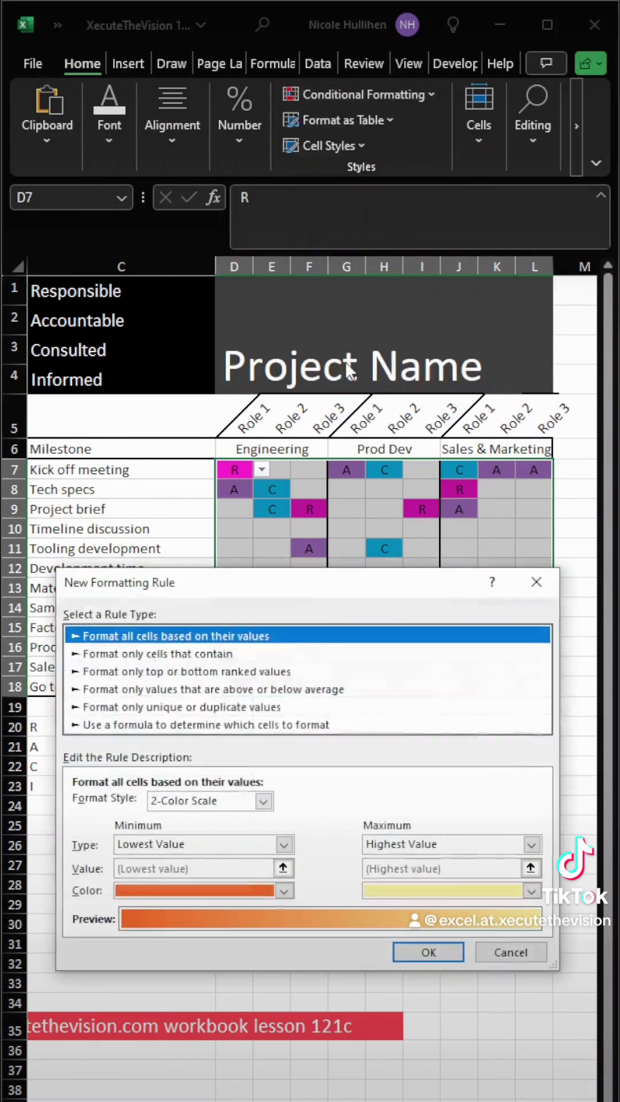
{"action": "left_click", "coordinate": [278, 728]}
{"action": "left_click", "coordinate": [206, 802]}
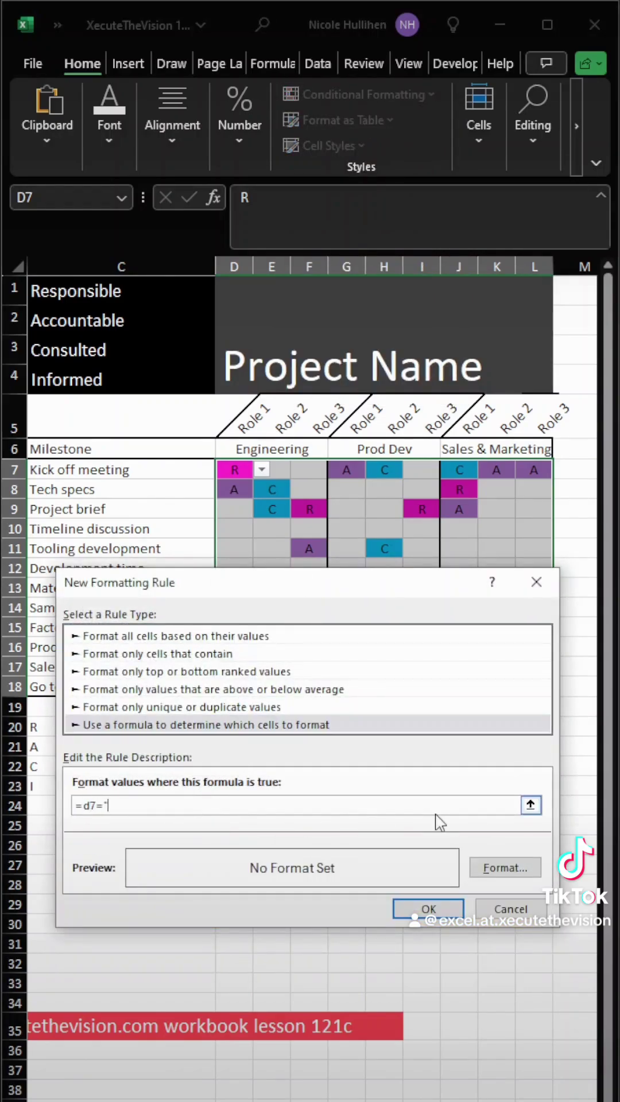
{"action": "left_click", "coordinate": [505, 868]}
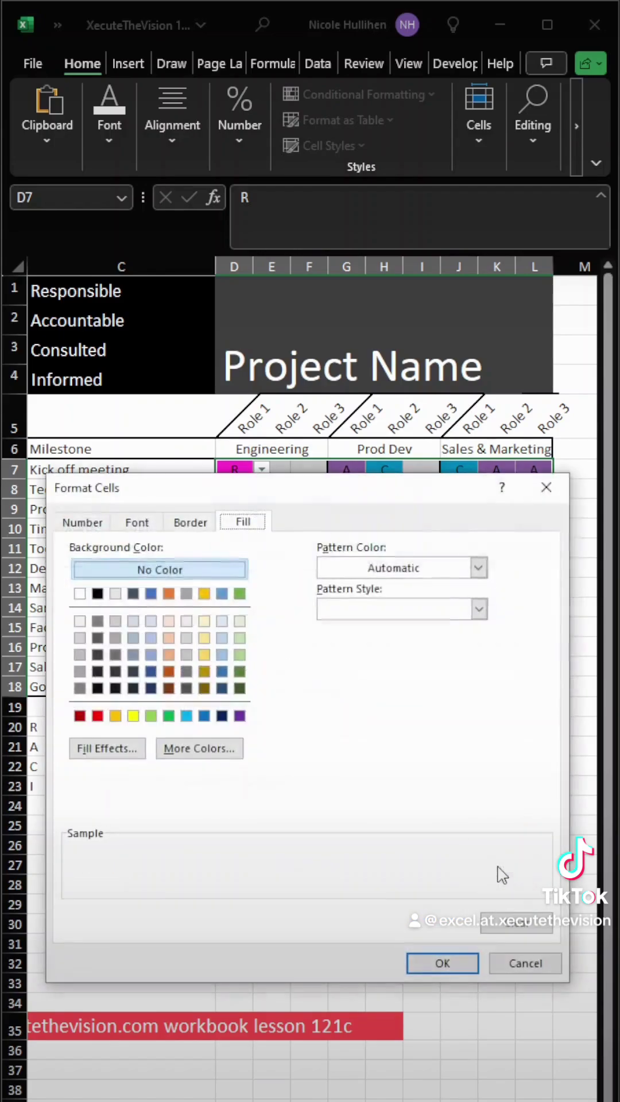
{"action": "left_click", "coordinate": [193, 757]}
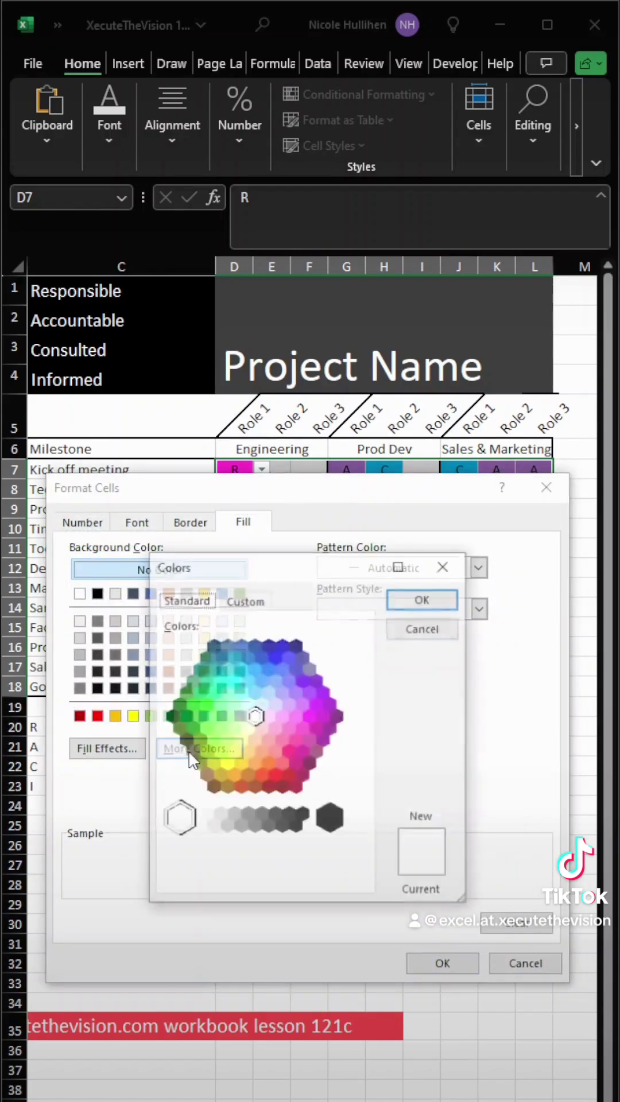
{"action": "left_click", "coordinate": [281, 717]}
{"action": "left_click", "coordinate": [423, 599]}
{"action": "left_click", "coordinate": [453, 963]}
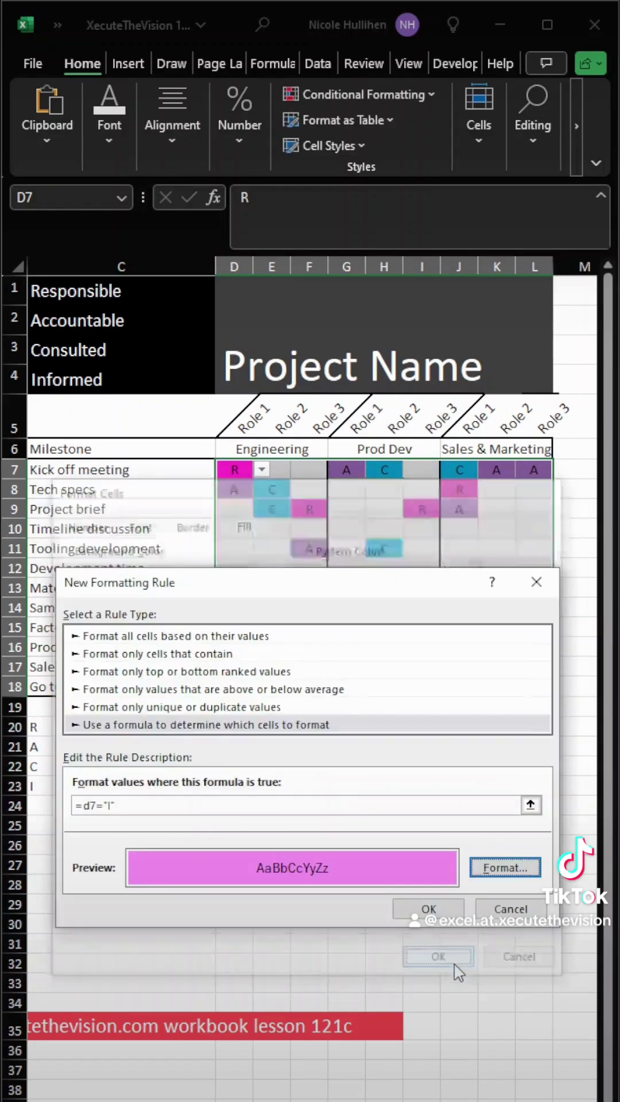
{"action": "left_click", "coordinate": [429, 909]}
Assign I to Tooling development (D11) and Product line review (E16) from the RACI dropdowns
{"action": "left_click", "coordinate": [241, 529]}
{"action": "left_click", "coordinate": [245, 548]}
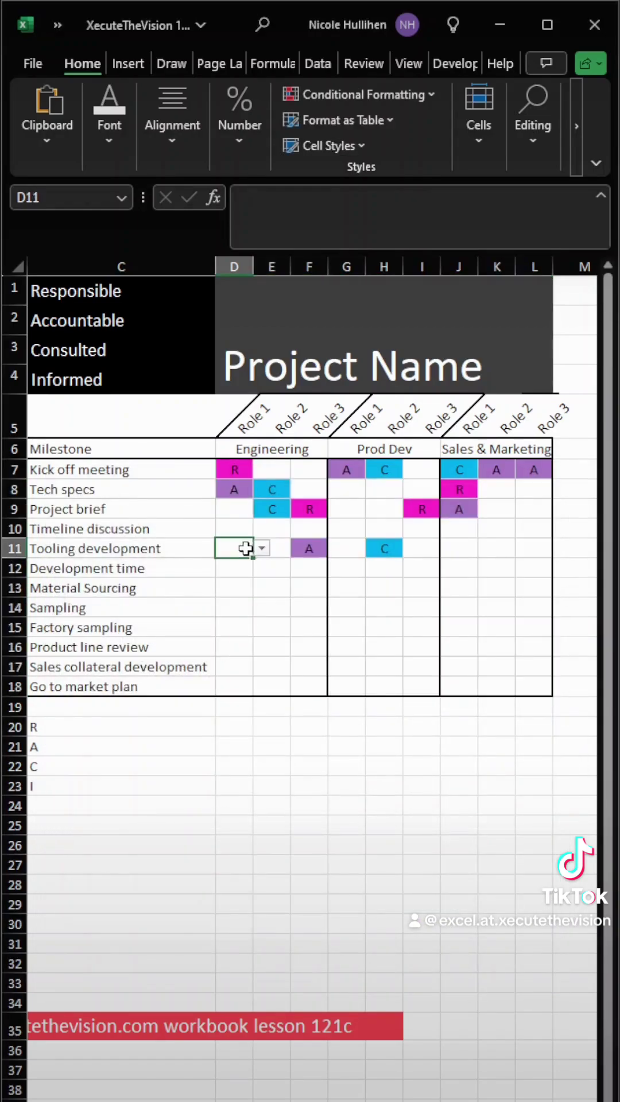
{"action": "left_click", "coordinate": [262, 548]}
{"action": "left_click", "coordinate": [229, 619]}
{"action": "left_click", "coordinate": [269, 607]}
{"action": "left_click", "coordinate": [299, 608]}
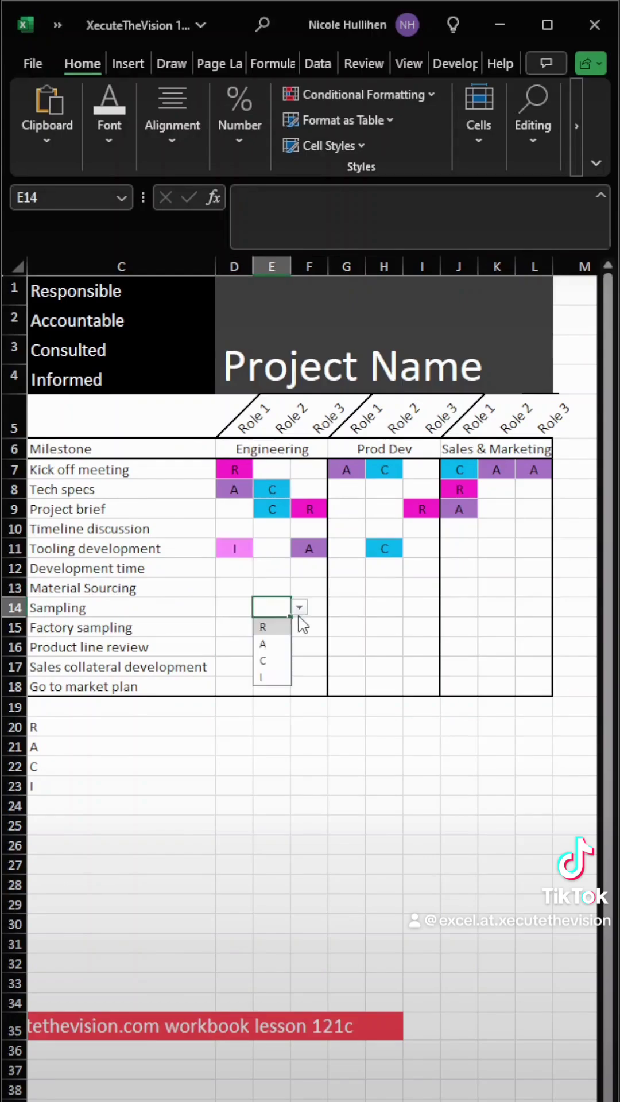
{"action": "left_click", "coordinate": [271, 686]}
{"action": "left_click", "coordinate": [271, 647]}
{"action": "left_click", "coordinate": [299, 647]}
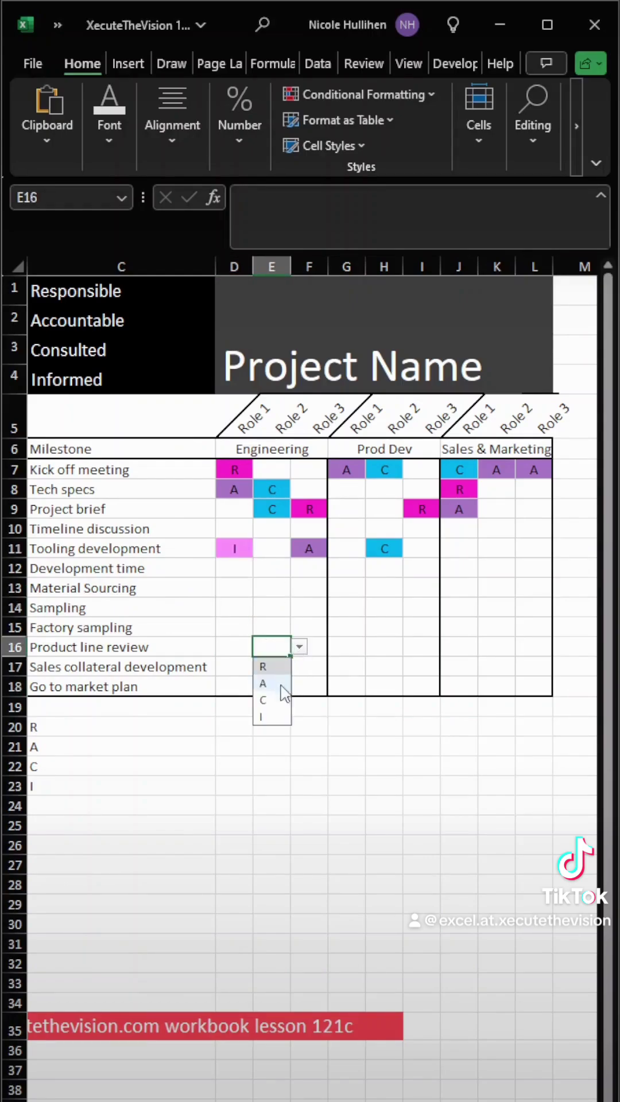
{"action": "left_click", "coordinate": [263, 716]}
Hide the helper list rows below the chart by making their text white
{"action": "left_click_drag", "start_coordinate": [422, 747], "coordinate": [11, 827]}
{"action": "left_click", "coordinate": [218, 767]}
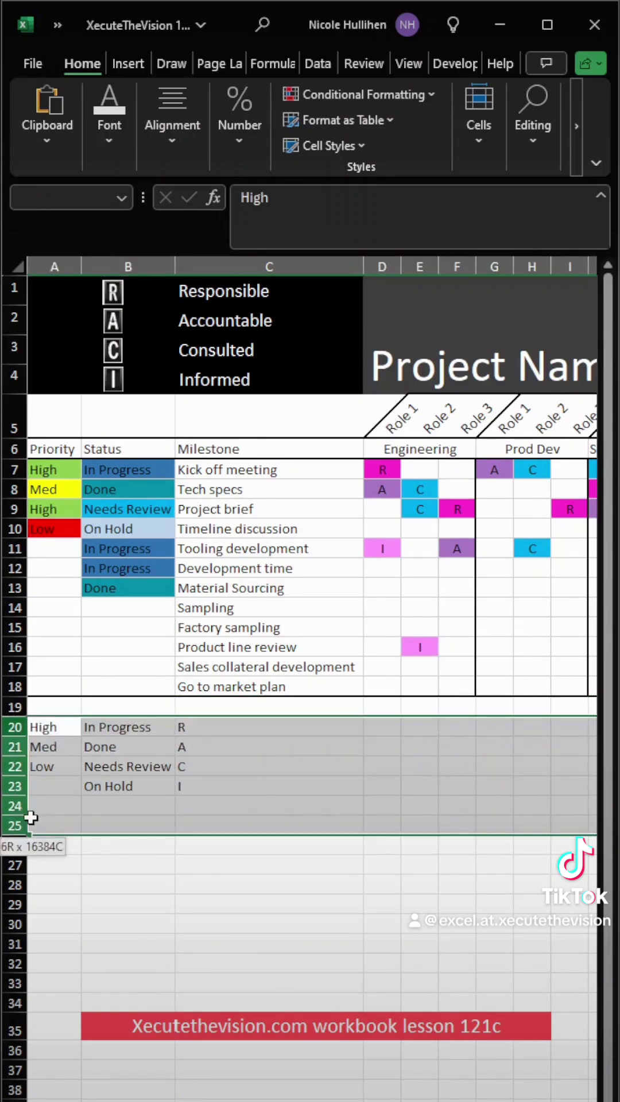
{"action": "left_click", "coordinate": [281, 234]}
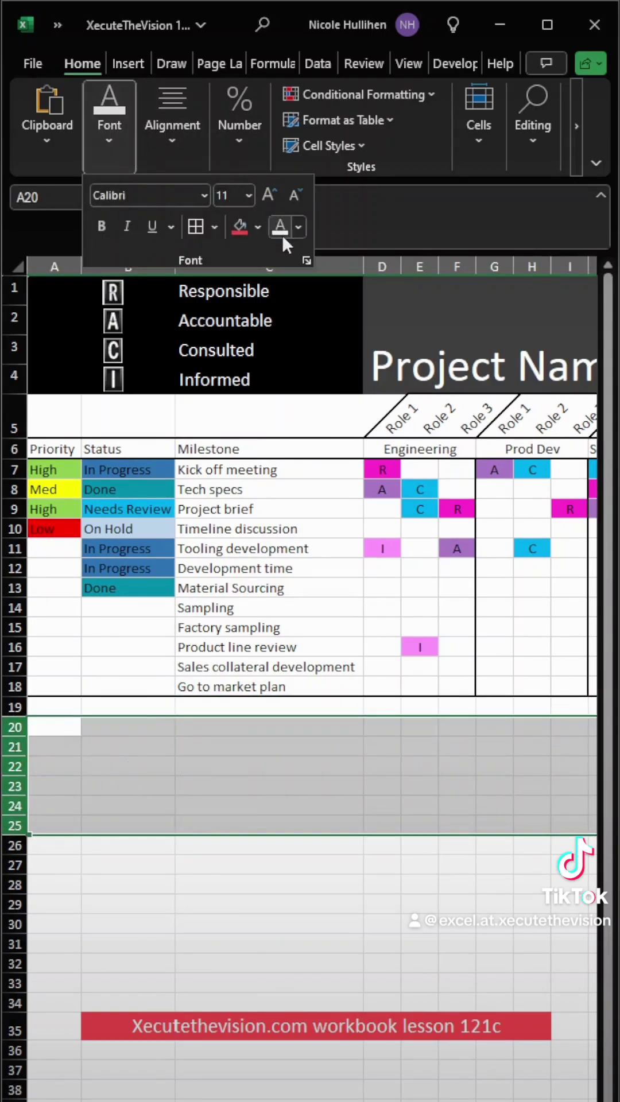
{"action": "left_click", "coordinate": [332, 461]}
{"action": "left_click", "coordinate": [296, 426]}
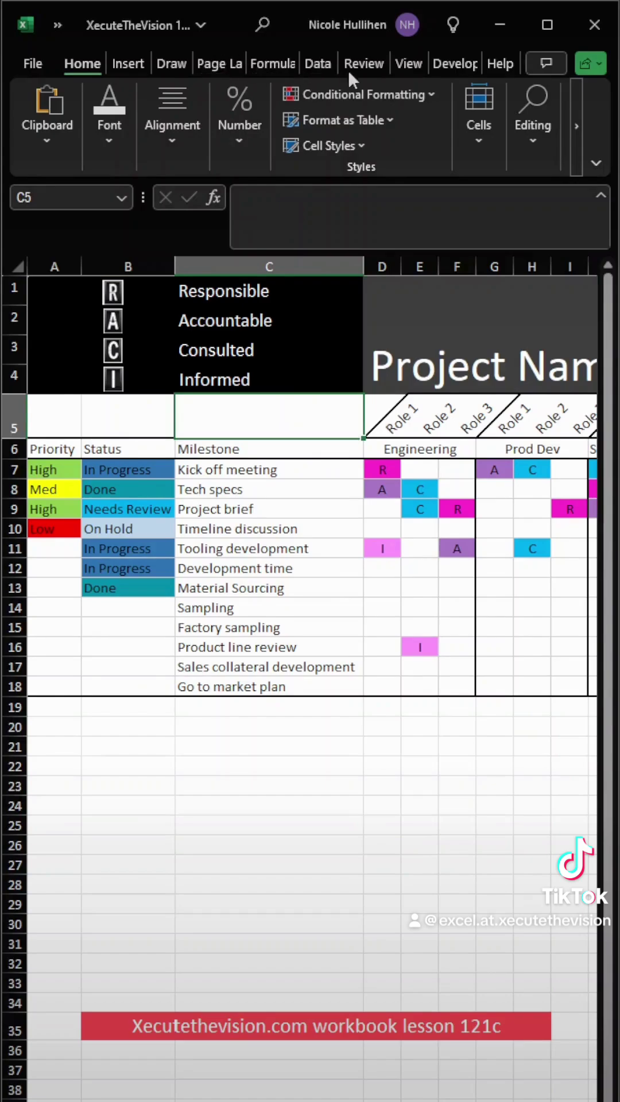
Turn off the sheet gridlines from the View tab's Show options
{"action": "left_click", "coordinate": [409, 64]}
{"action": "left_click", "coordinate": [164, 157]}
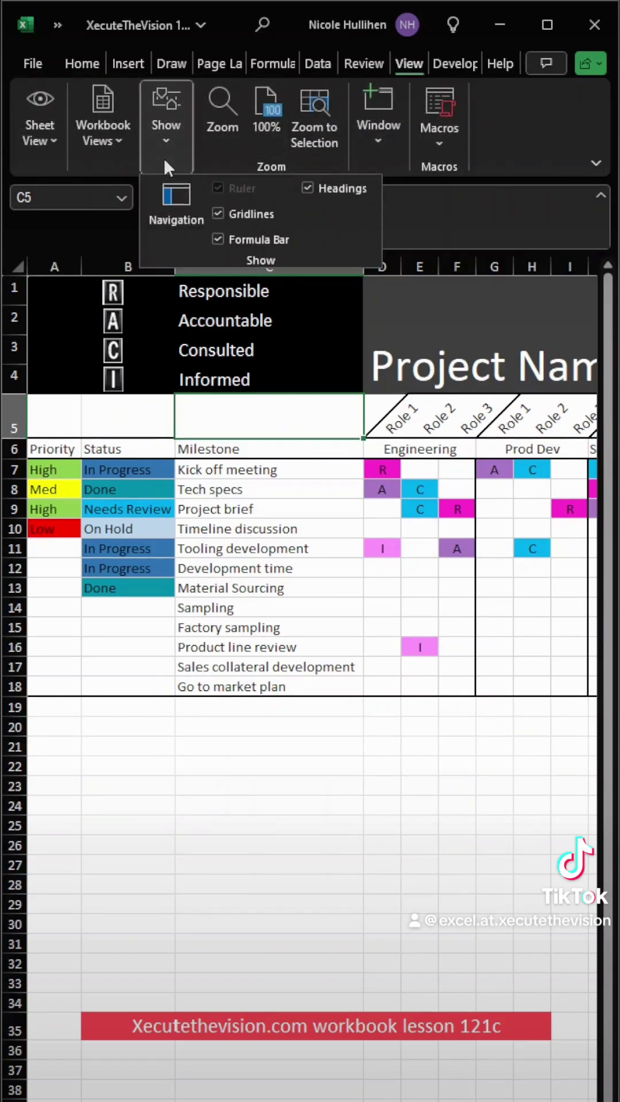
{"action": "left_click", "coordinate": [212, 215]}
{"action": "left_click", "coordinate": [358, 772]}
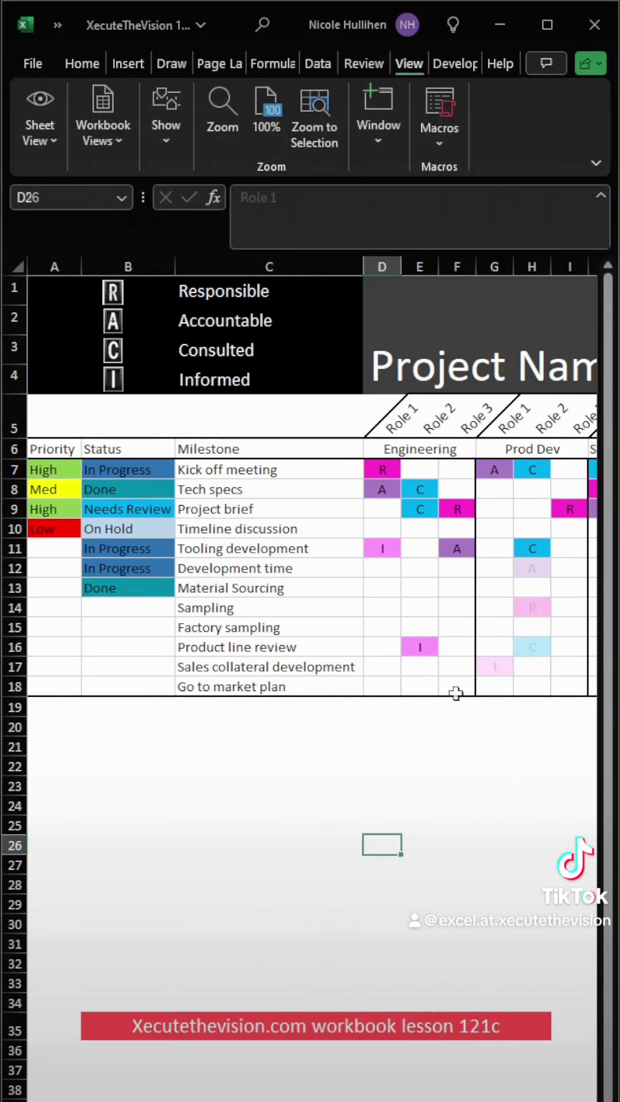
{"action": "left_click_drag", "start_coordinate": [52, 449], "coordinate": [211, 450]}
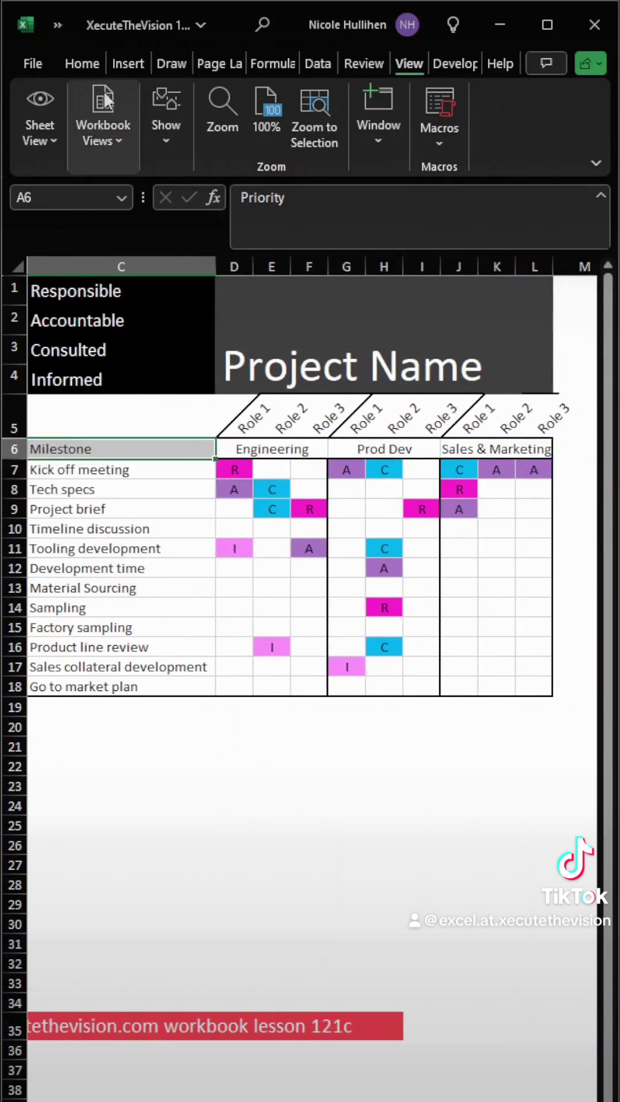
Give the Priority, Status and Milestone headers a dark fill with white text
{"action": "left_click", "coordinate": [83, 63]}
{"action": "left_click", "coordinate": [110, 126]}
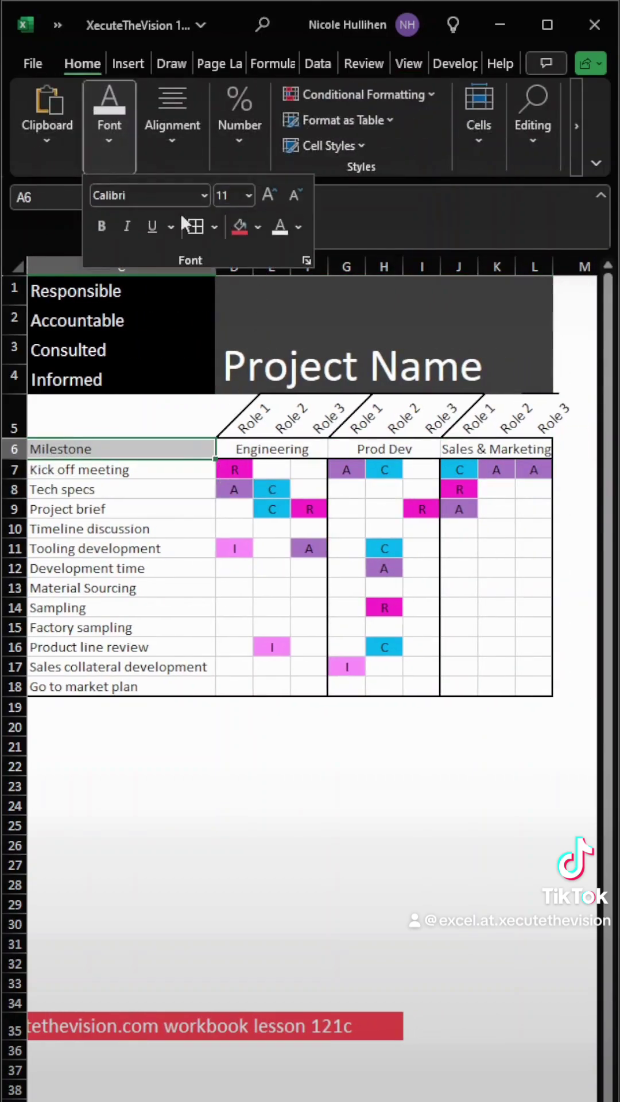
{"action": "left_click", "coordinate": [259, 228]}
{"action": "left_click", "coordinate": [256, 339]}
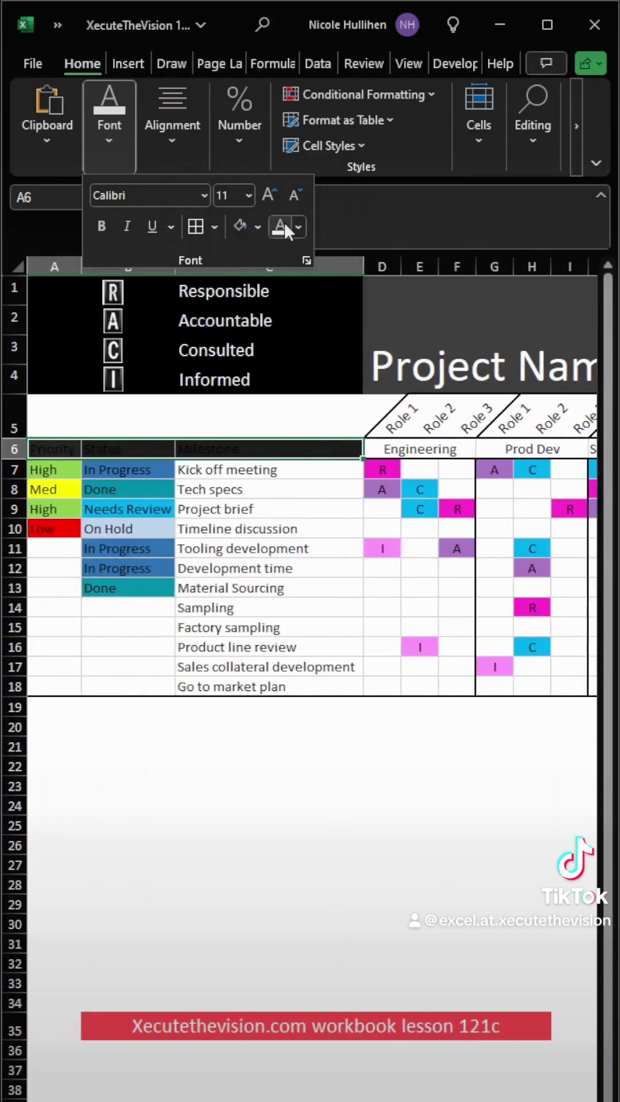
{"action": "left_click", "coordinate": [281, 224]}
{"action": "left_click", "coordinate": [402, 449]}
Fill the Engineering, Prod Dev and Sales & Marketing department headers grey
{"action": "left_click", "coordinate": [402, 449]}
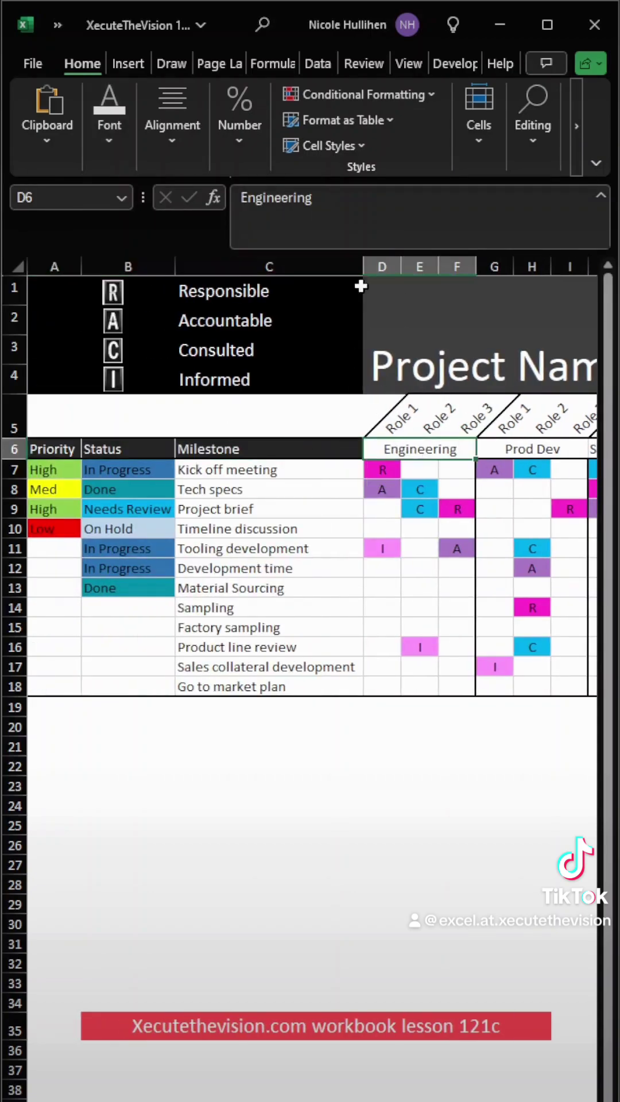
{"action": "left_click", "coordinate": [115, 146]}
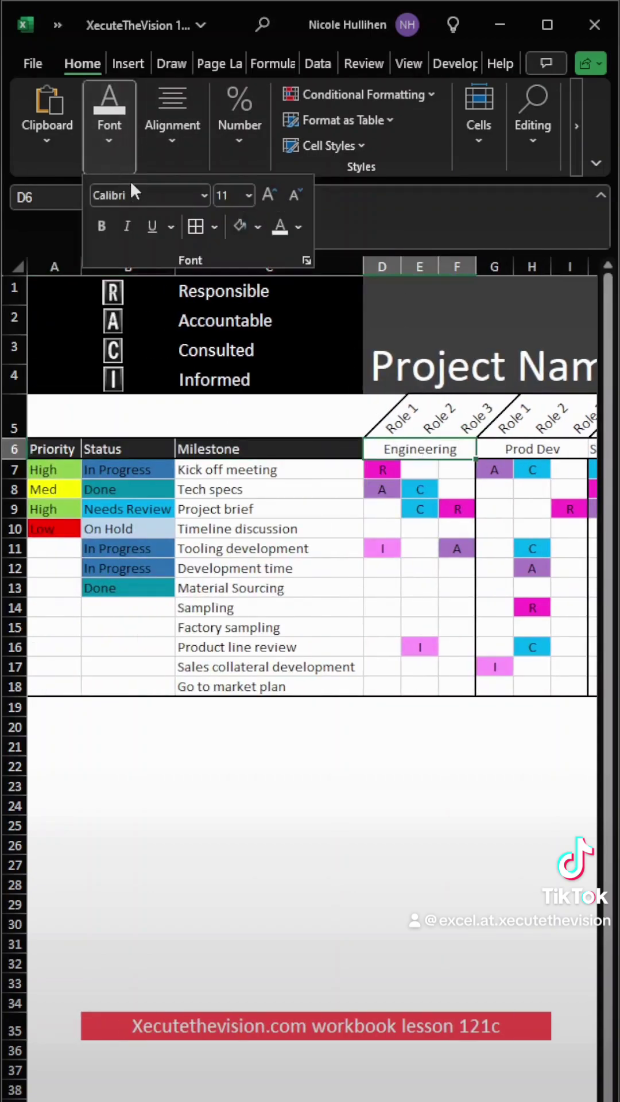
{"action": "left_click", "coordinate": [259, 228]}
{"action": "left_click", "coordinate": [240, 338]}
{"action": "left_click", "coordinate": [420, 449]}
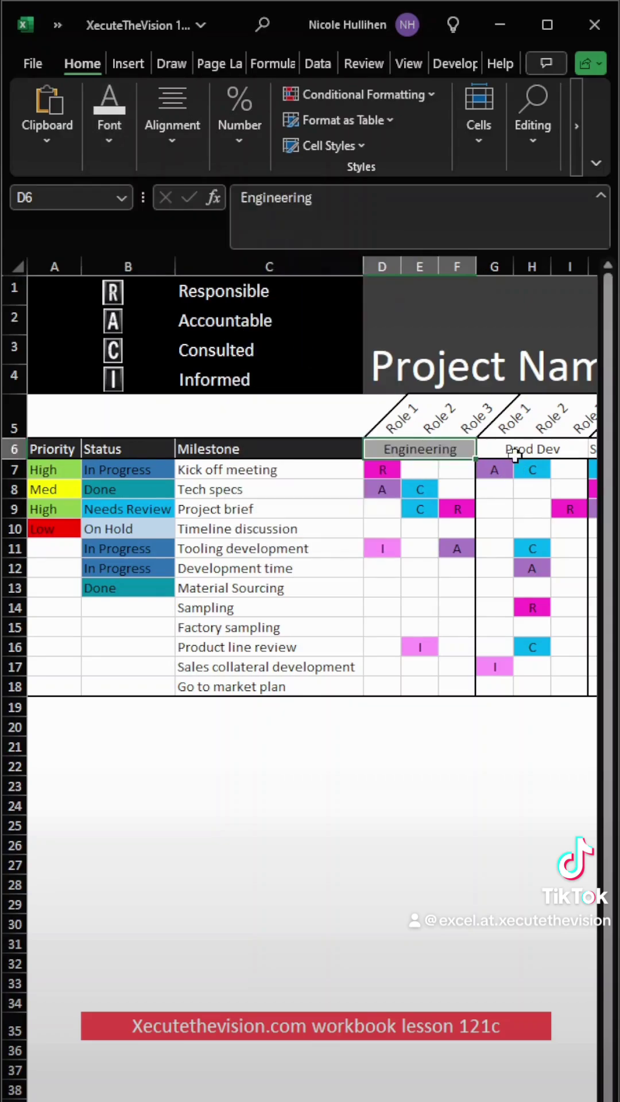
{"action": "left_click", "coordinate": [532, 449]}
{"action": "left_click", "coordinate": [593, 449]}
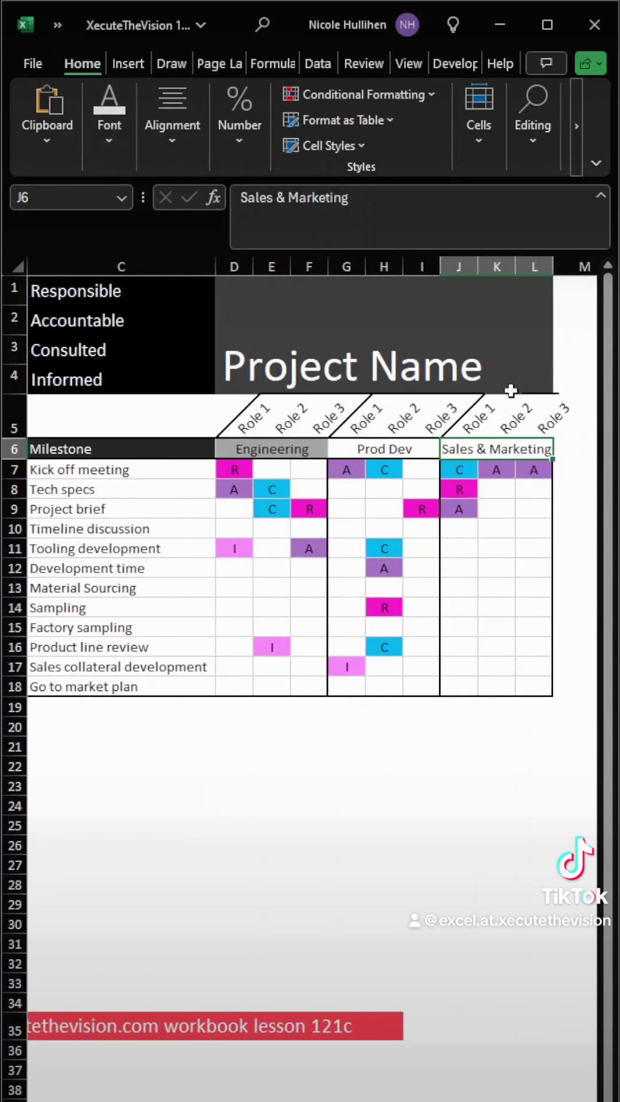
{"action": "left_click", "coordinate": [106, 125]}
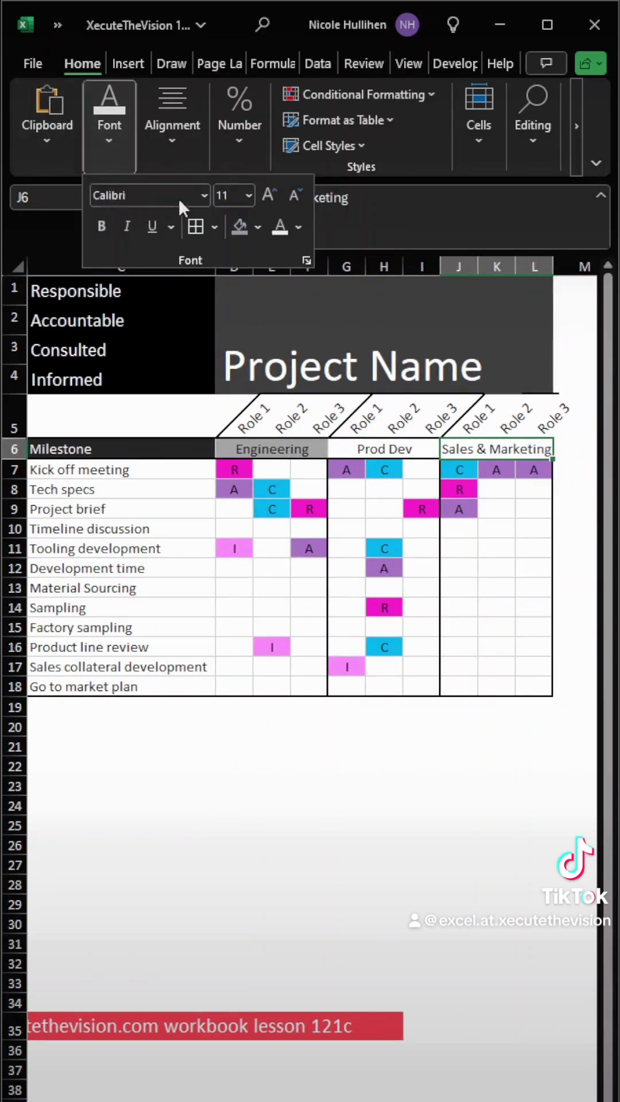
{"action": "left_click", "coordinate": [239, 229]}
{"action": "left_click", "coordinate": [499, 436]}
Enlarge the row 6 header text and widen columns J–L so Sales & Marketing fits
{"action": "left_click_drag", "start_coordinate": [546, 418], "coordinate": [35, 450]}
{"action": "left_click", "coordinate": [471, 452]}
{"action": "left_click", "coordinate": [103, 144]}
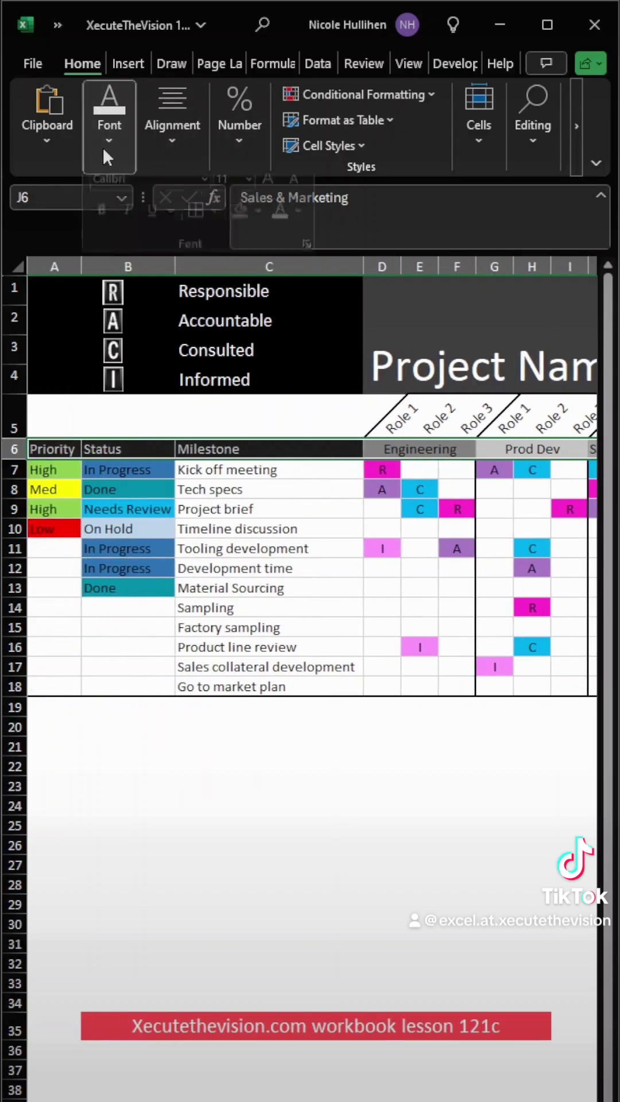
{"action": "left_click", "coordinate": [265, 196]}
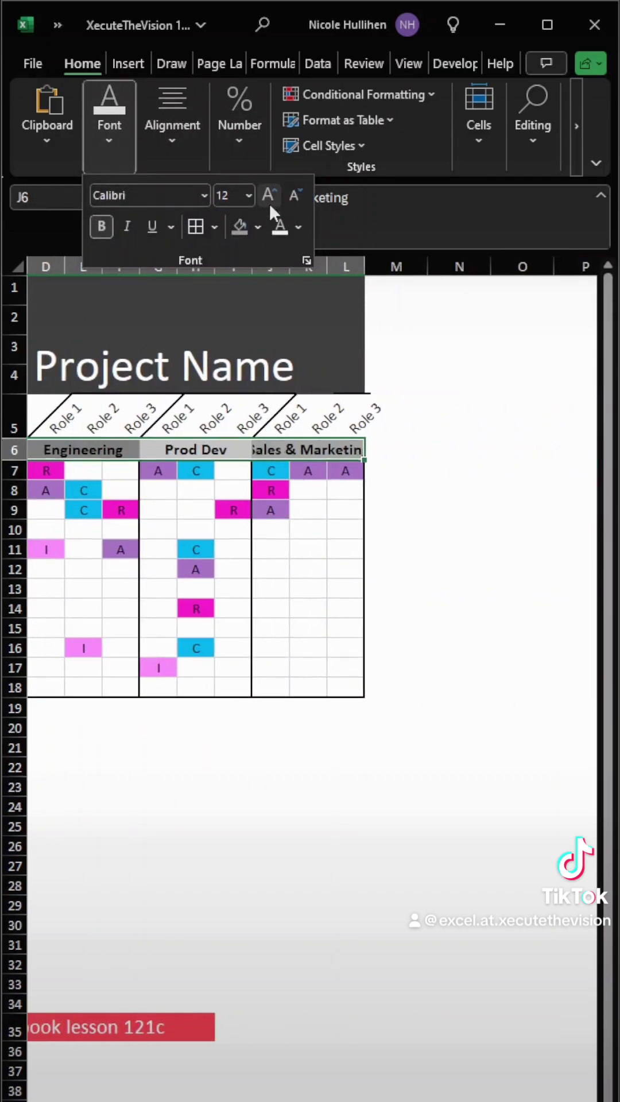
{"action": "left_click", "coordinate": [342, 540]}
{"action": "left_click_drag", "start_coordinate": [344, 266], "coordinate": [299, 265]}
{"action": "left_click", "coordinate": [347, 526]}
{"action": "left_click_drag", "start_coordinate": [370, 687], "coordinate": [383, 470]}
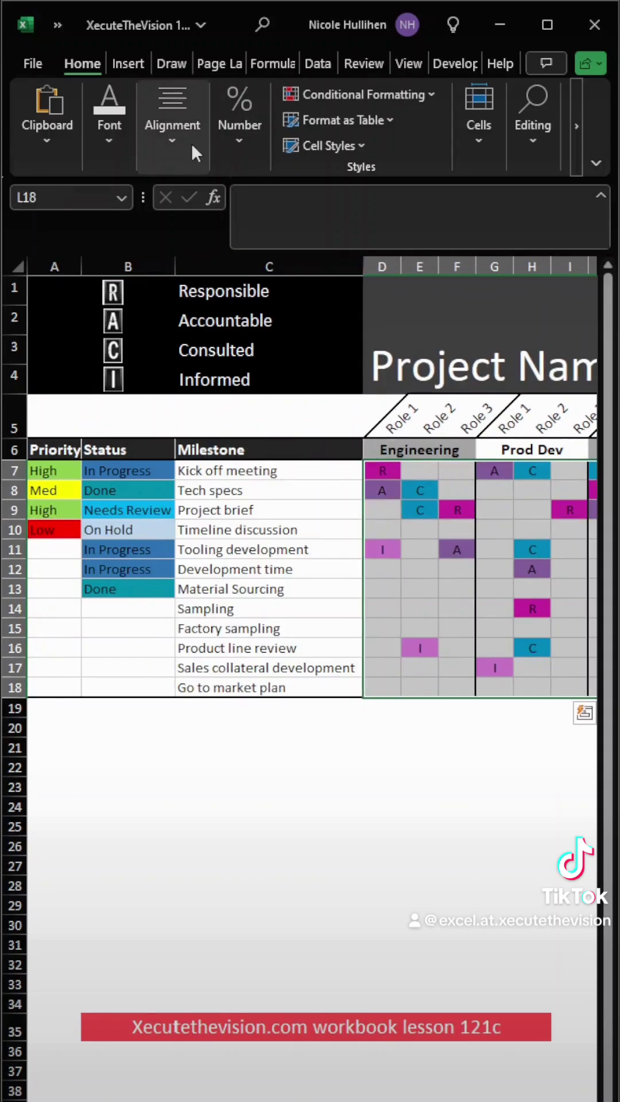
Make the RACI letters in D7:L18 bold and increase them to size 14
{"action": "left_click", "coordinate": [112, 134]}
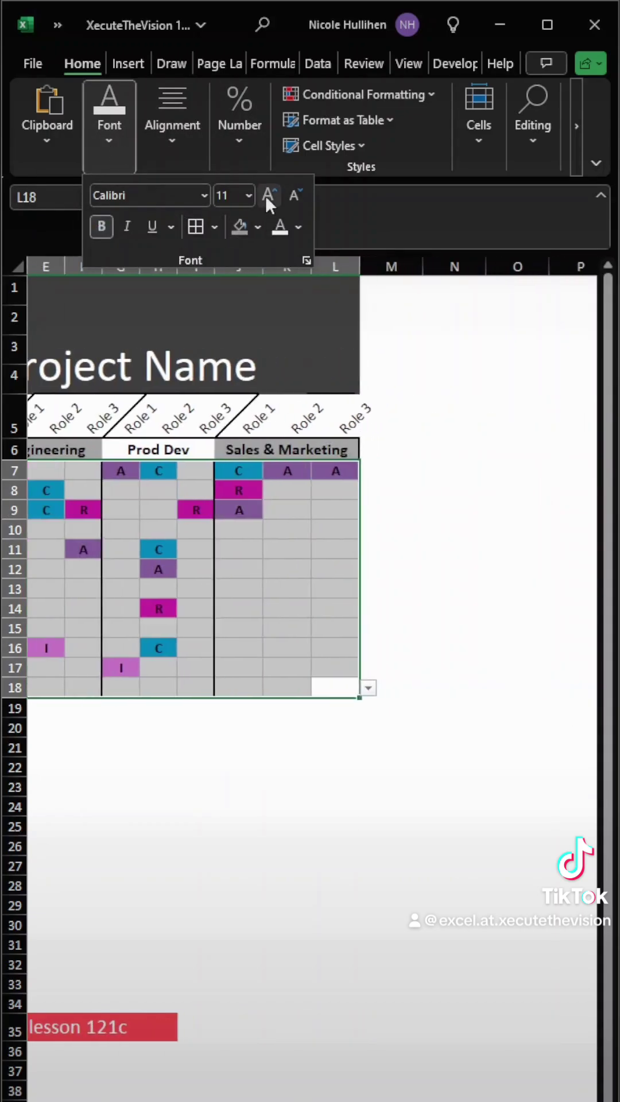
{"action": "left_click", "coordinate": [267, 195]}
{"action": "left_click", "coordinate": [268, 195]}
{"action": "left_click", "coordinate": [428, 619]}
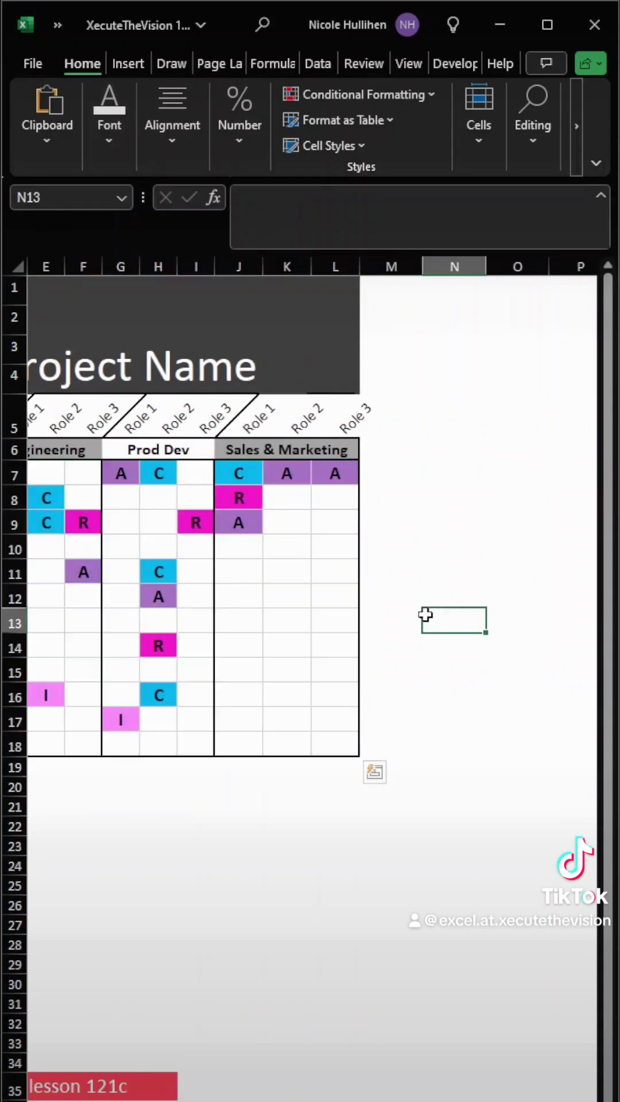
{"action": "scroll", "coordinate": [426, 612], "scroll_direction": "left", "scroll_amount": 5}
Assign A to Sampling (D14) and C to Product line review (D16), and mark Sampling Done
{"action": "left_click", "coordinate": [419, 646]}
{"action": "left_click", "coordinate": [383, 647]}
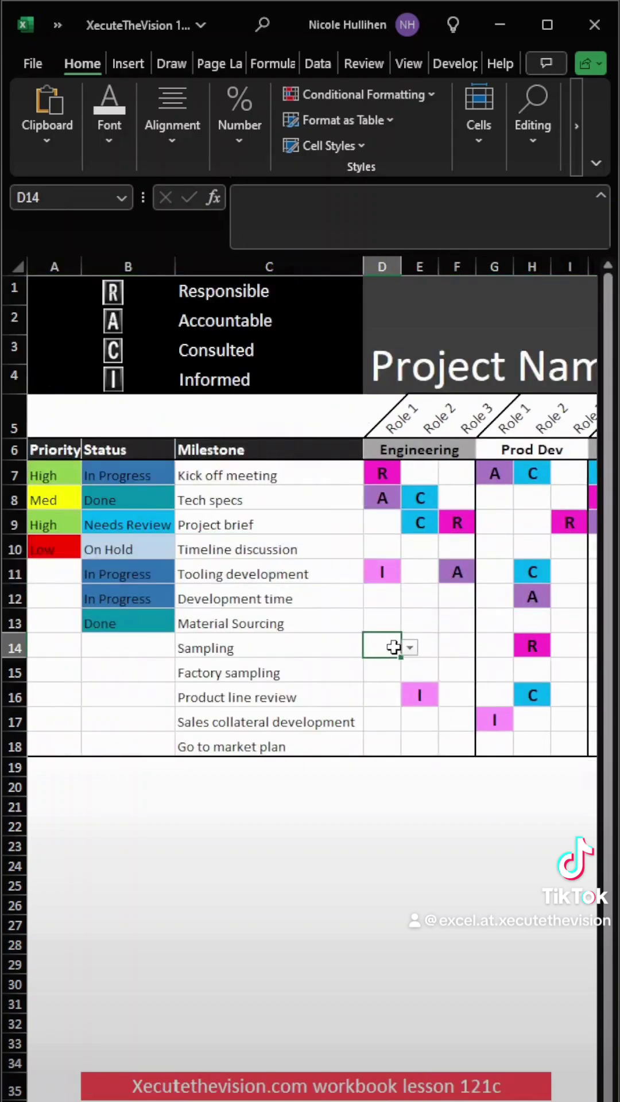
{"action": "left_click", "coordinate": [373, 684]}
{"action": "left_click", "coordinate": [389, 691]}
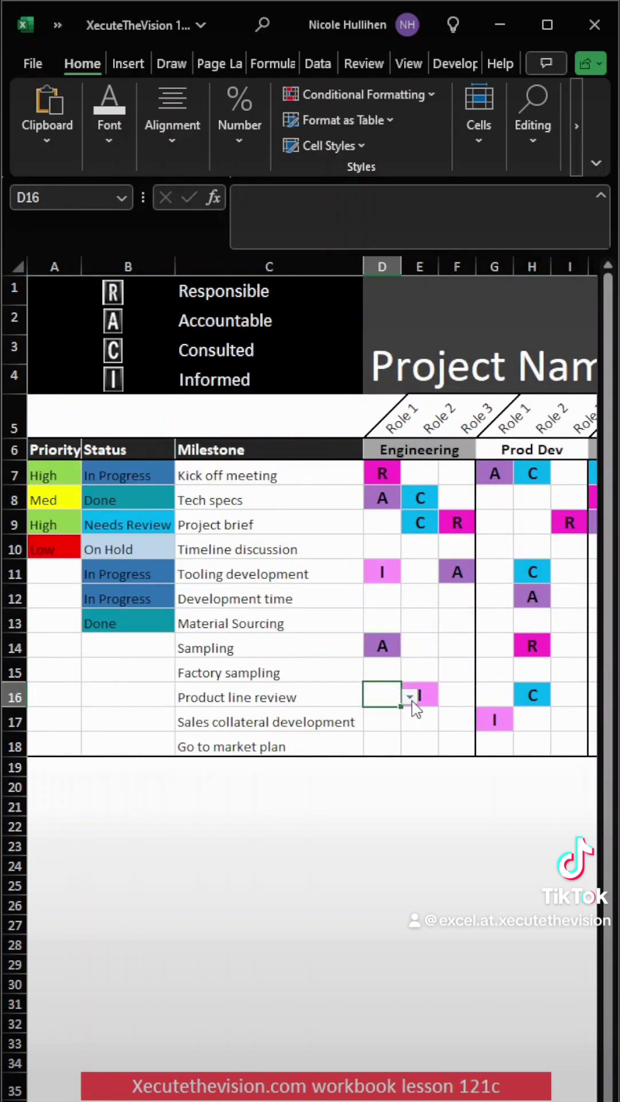
{"action": "left_click", "coordinate": [376, 750]}
{"action": "left_click", "coordinate": [92, 646]}
{"action": "left_click", "coordinate": [183, 648]}
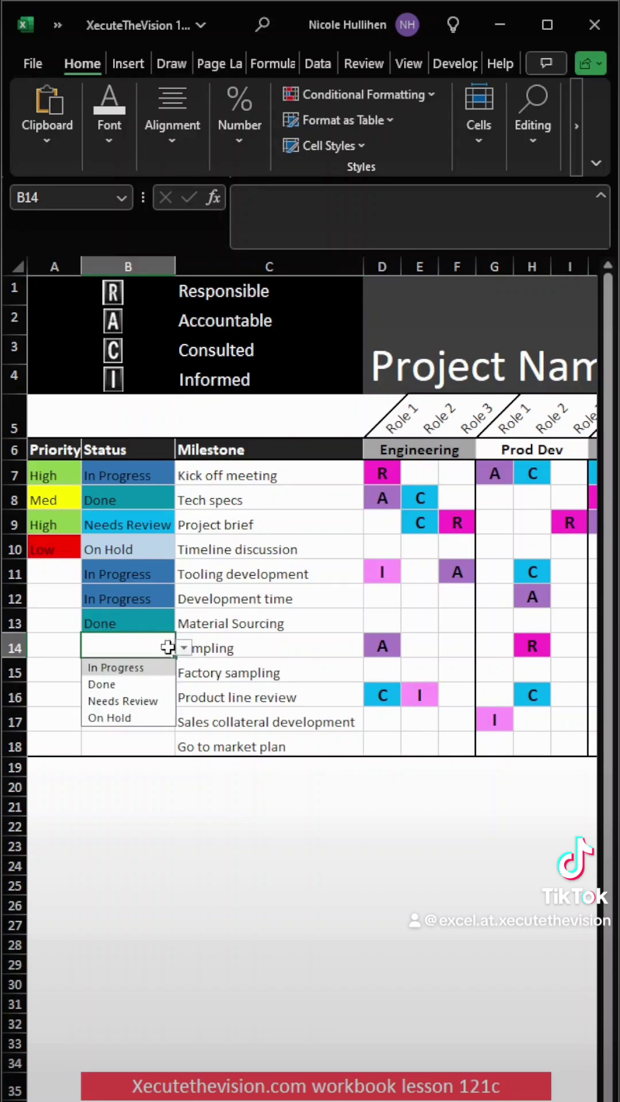
{"action": "left_click", "coordinate": [103, 685]}
Set Tooling development priority to Low and assign A in E13 and E10 for Role 2
{"action": "left_click", "coordinate": [67, 572]}
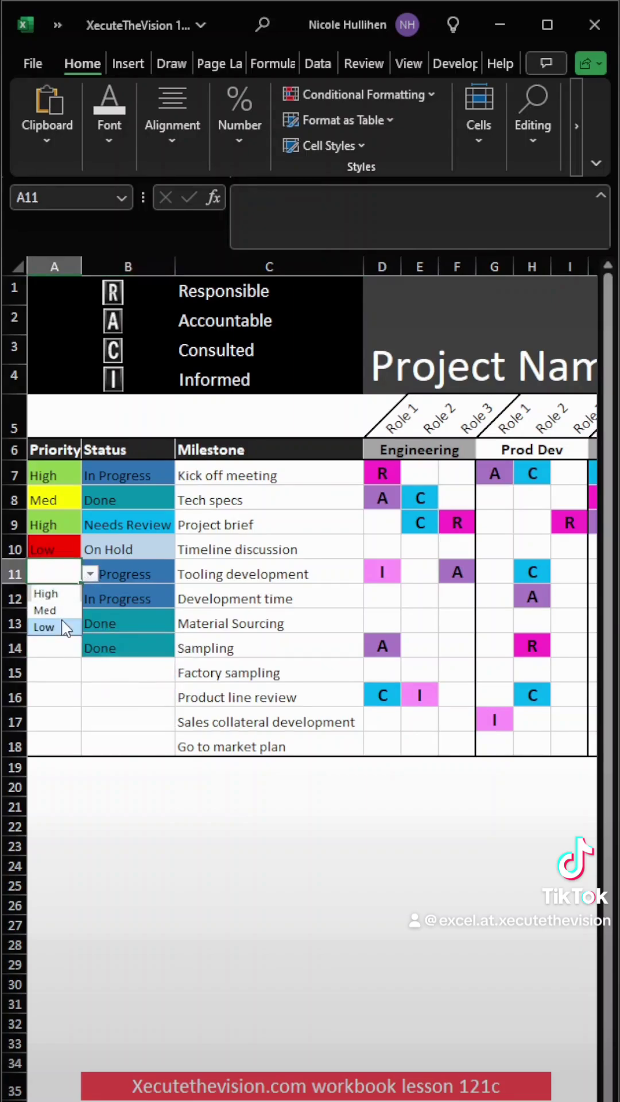
{"action": "left_click", "coordinate": [65, 628]}
{"action": "left_click", "coordinate": [420, 622]}
{"action": "left_click", "coordinate": [447, 623]}
{"action": "left_click", "coordinate": [416, 655]}
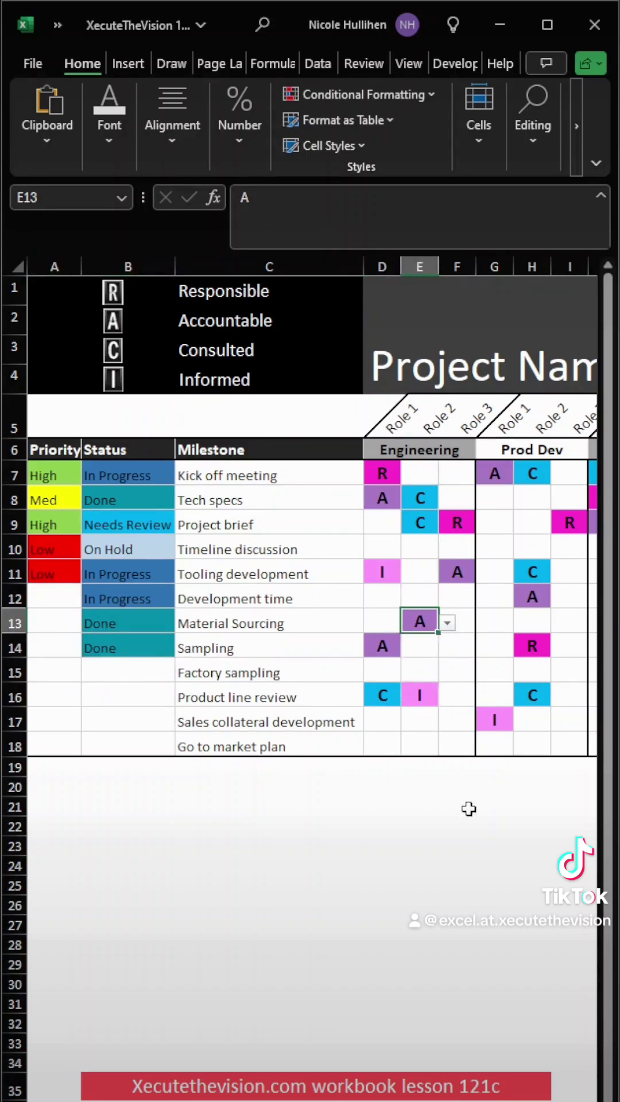
{"action": "left_click", "coordinate": [469, 808]}
{"action": "scroll", "coordinate": [515, 790], "scroll_direction": "down", "scroll_amount": 2, "text": "ctrl"}
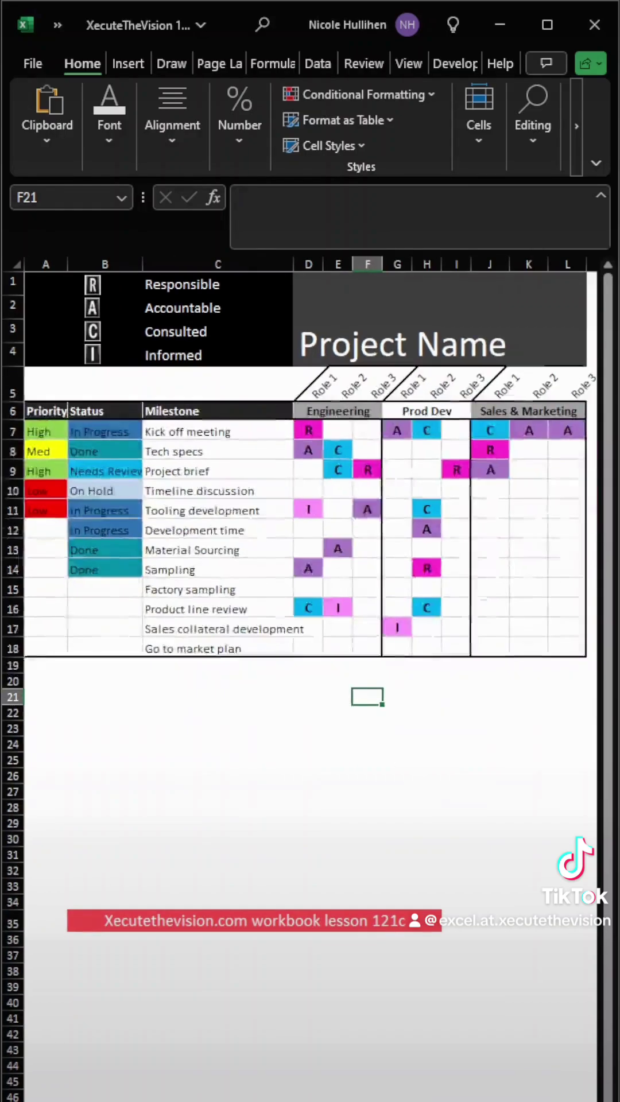
{"action": "left_click", "coordinate": [515, 790]}
{"action": "left_click", "coordinate": [336, 495]}
{"action": "left_click", "coordinate": [363, 492]}
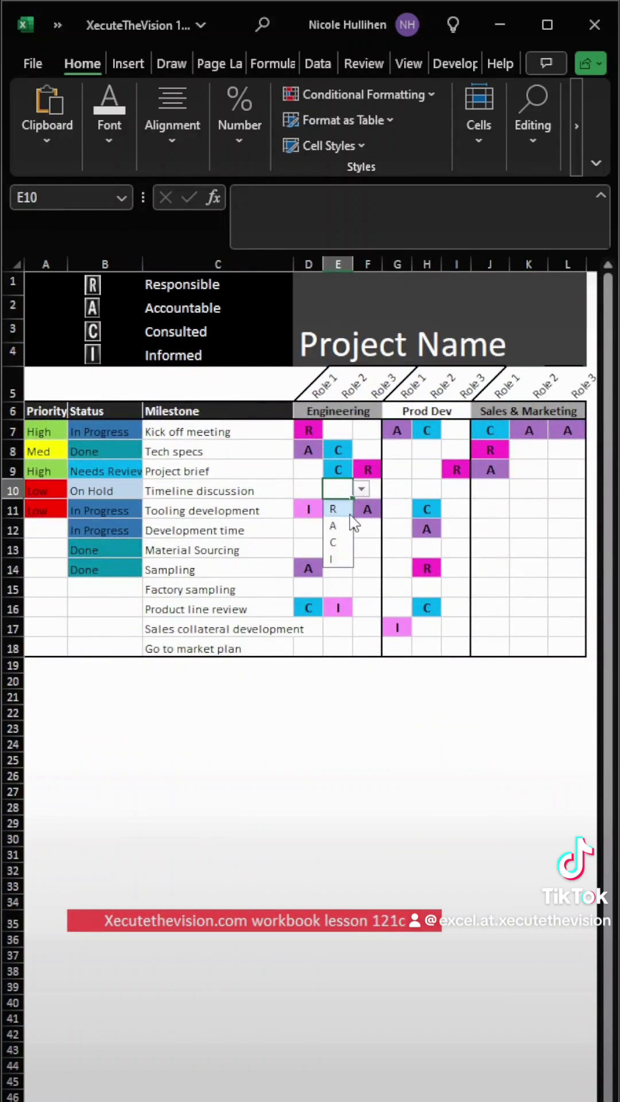